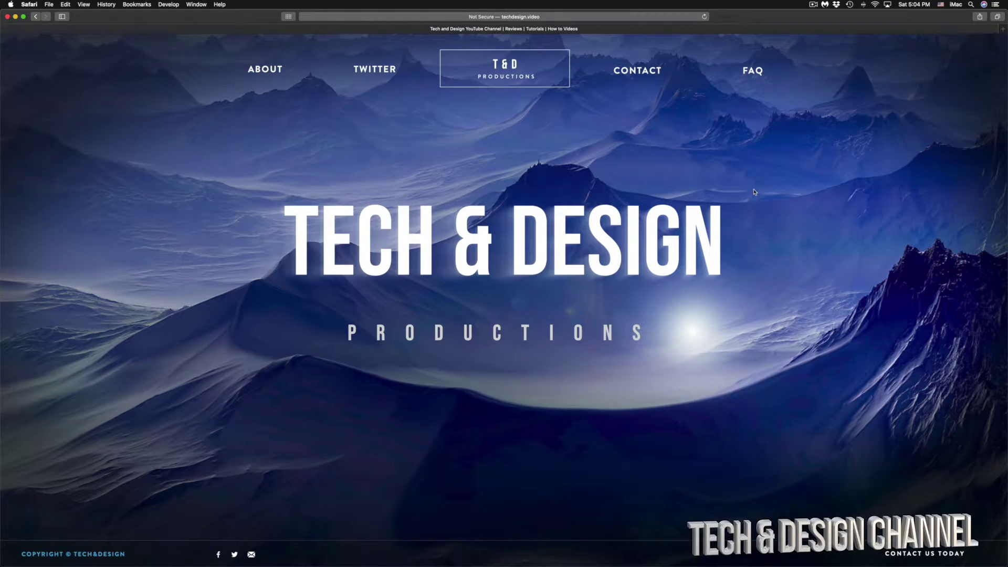
Step: Switch to the Finder window of the Photos drive and reposition it over the middle of the web page
key("ctrl+Up")
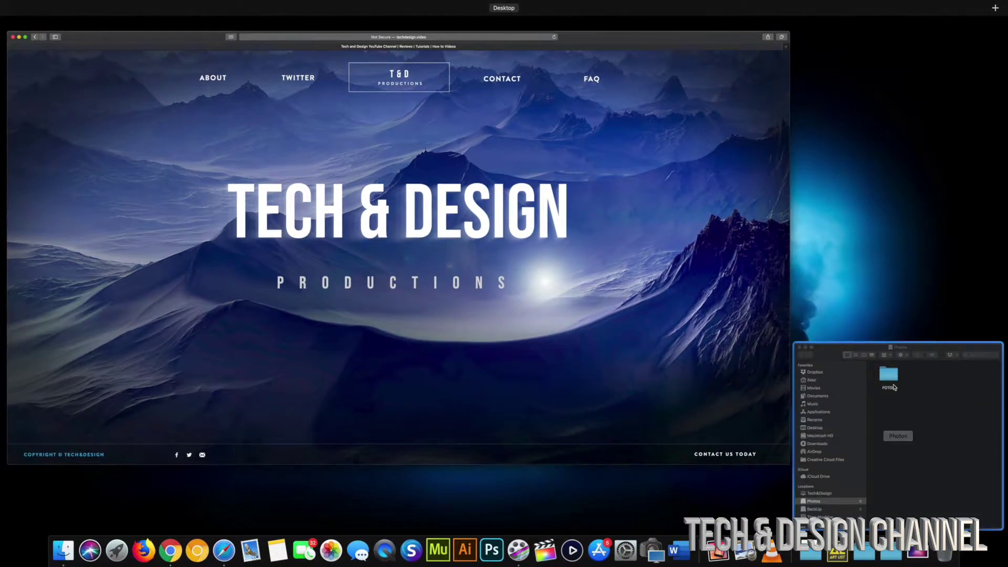
left_click(893, 387)
left_click_drag(744, 300, 438, 128)
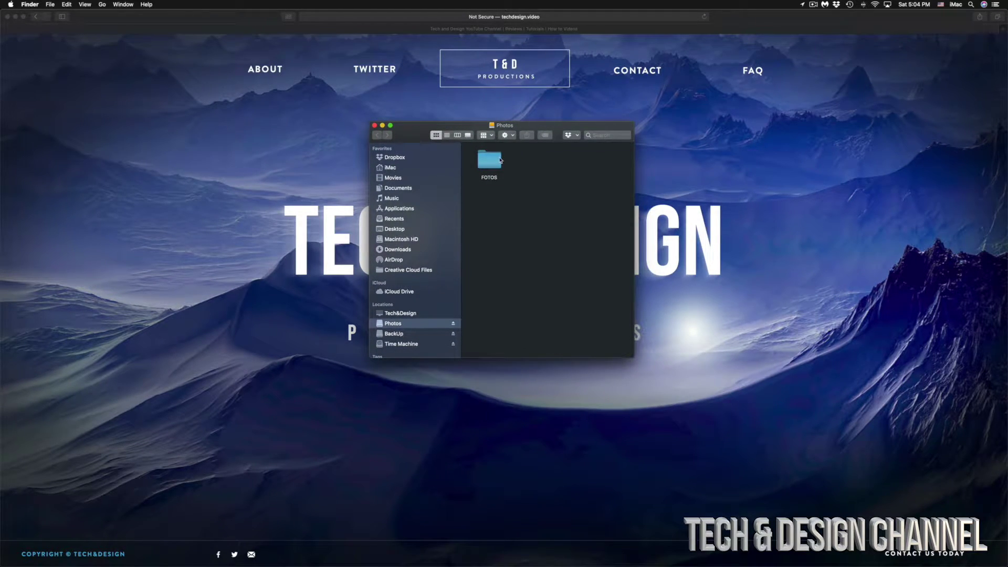
left_click_drag(515, 129, 509, 122)
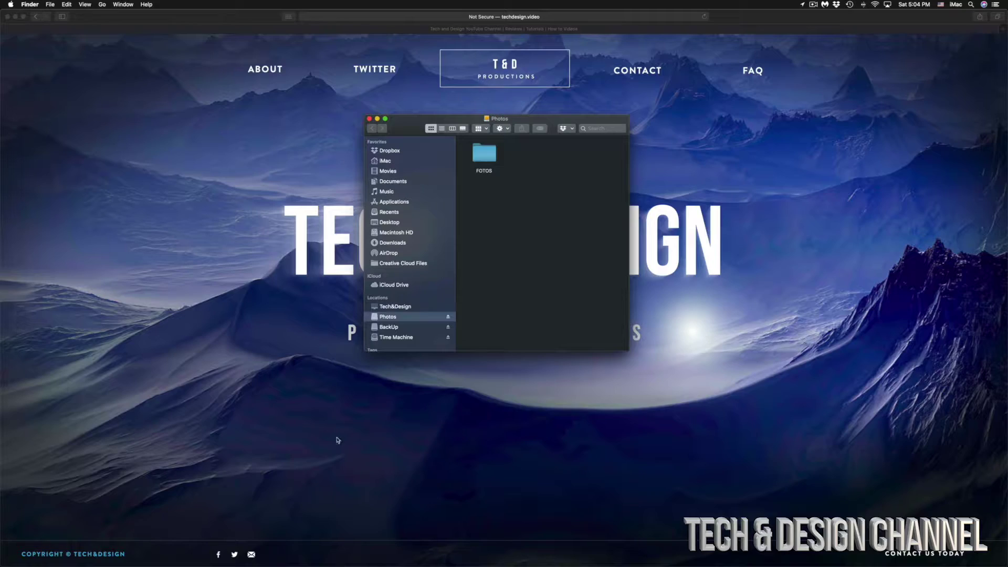
mouse_move(42, 551)
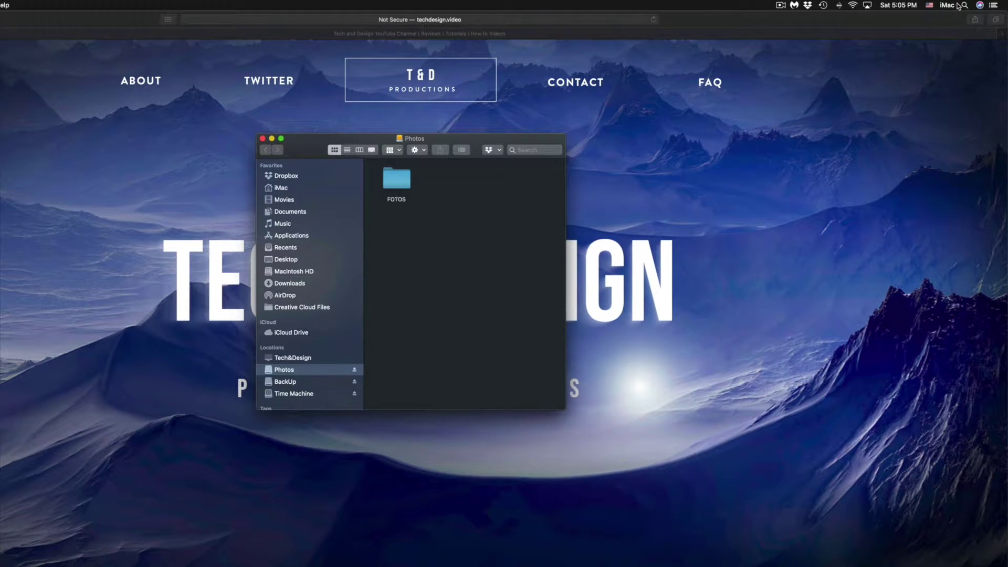
left_click_drag(303, 147, 282, 119)
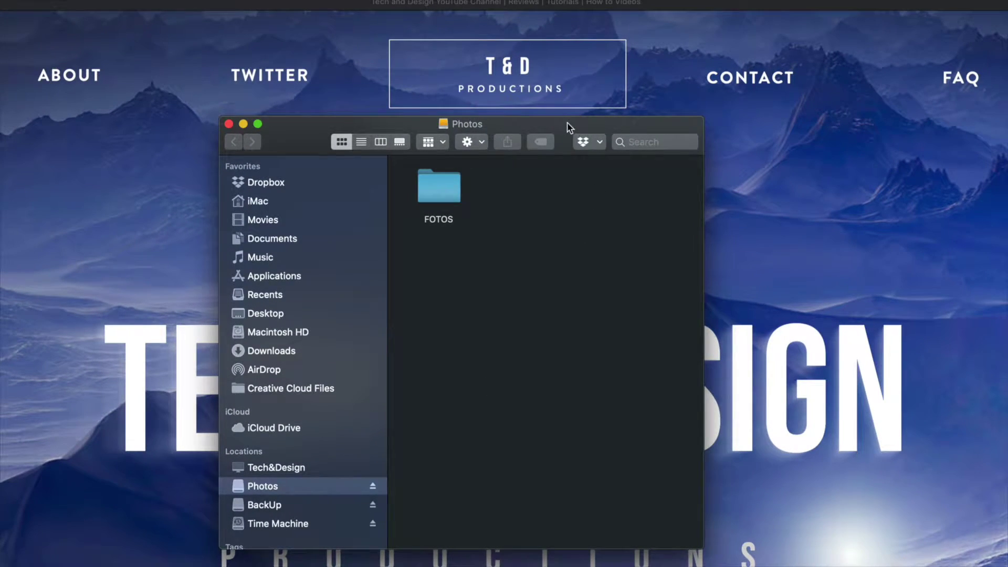
left_click_drag(567, 126, 559, 88)
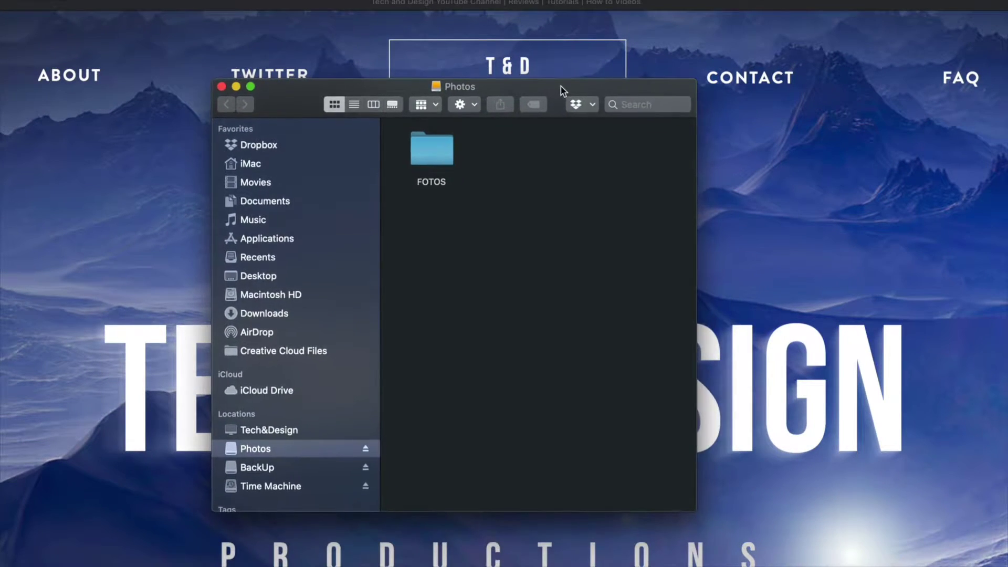
Step: Open the FOTOS folder on the Photos drive, and in it the PROFESSIONAL PHOTOS folder
left_click(447, 141)
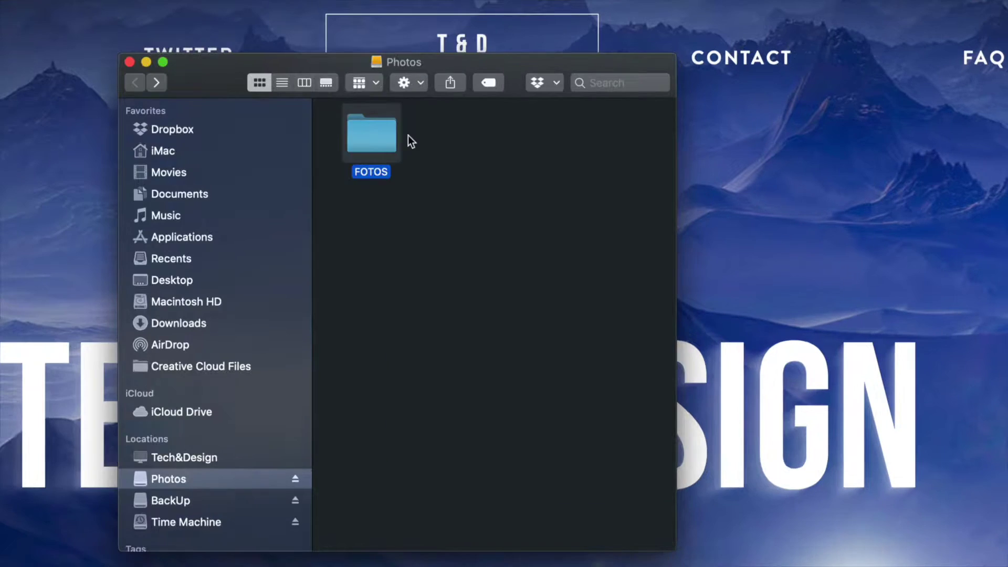
double_click(372, 135)
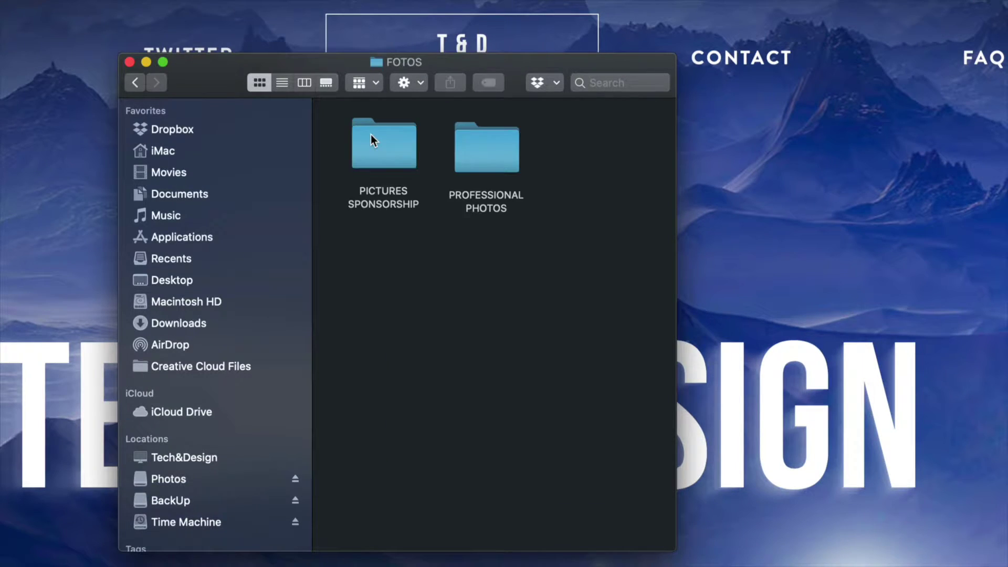
double_click(473, 152)
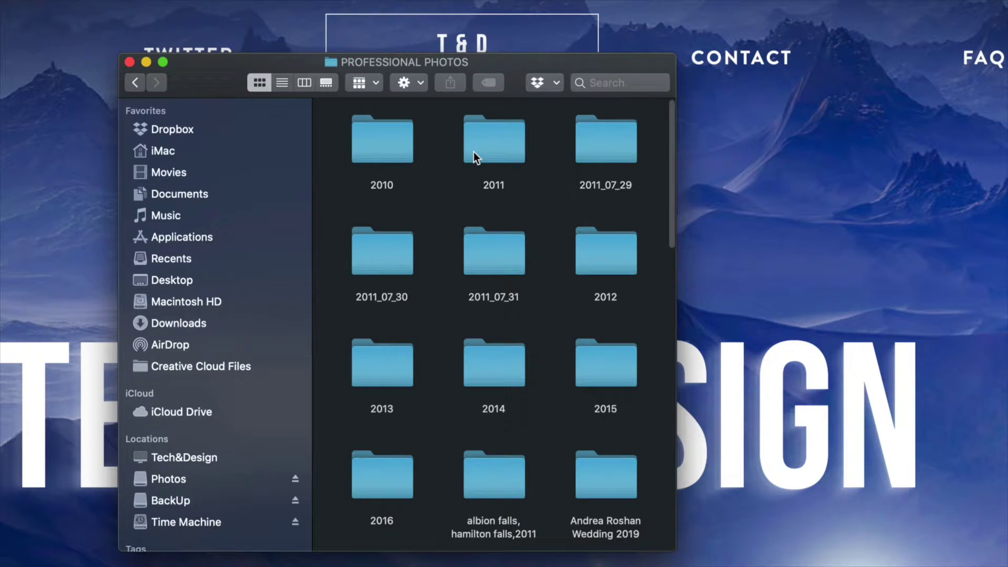
Step: Find the photo IMG_1666.CR2 in the PROFESSIONAL PHOTOS folder and move it to the Trash
scroll(533, 259, "down", 15)
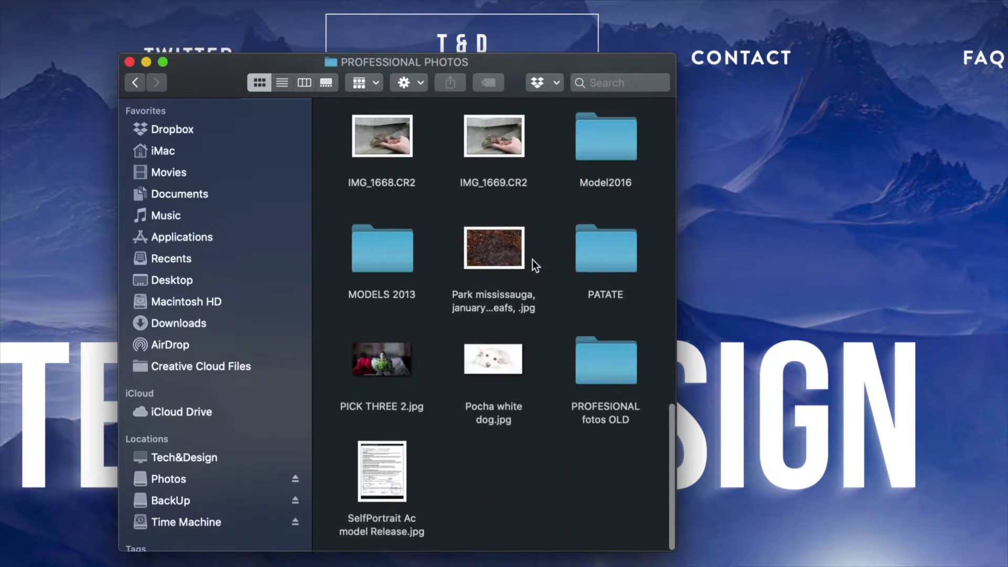
scroll(532, 259, "up", 3)
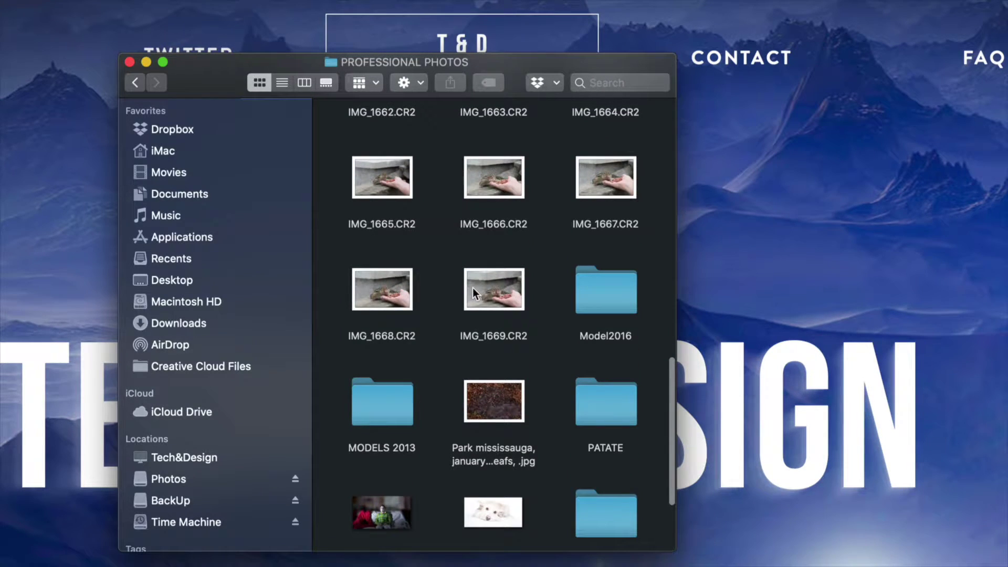
left_click(502, 181)
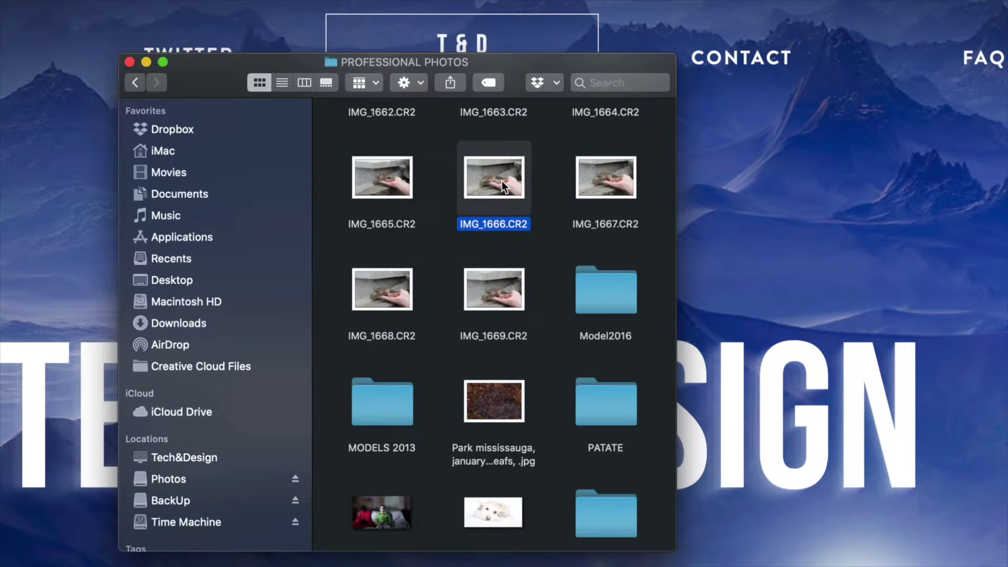
right_click(503, 180)
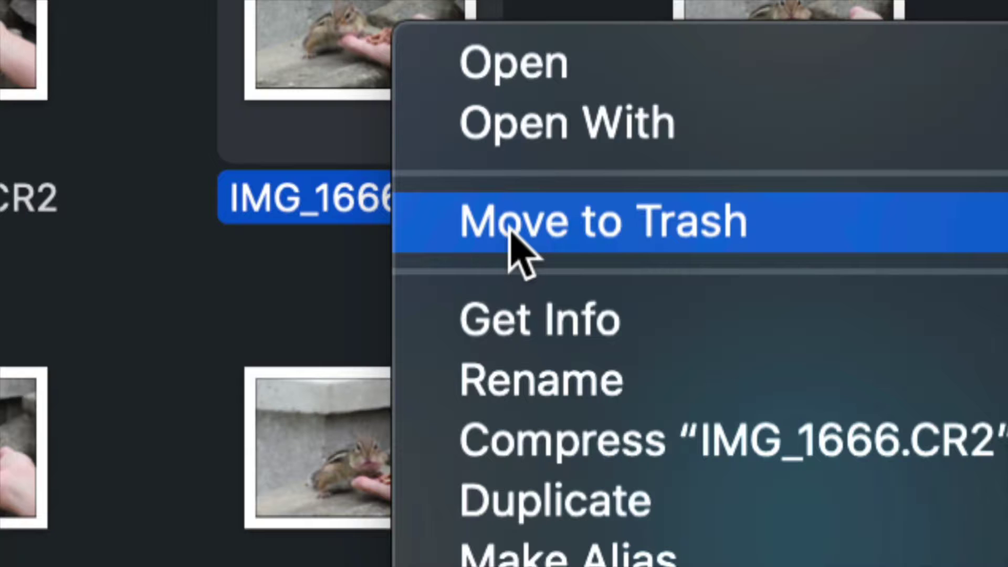
left_click(511, 231)
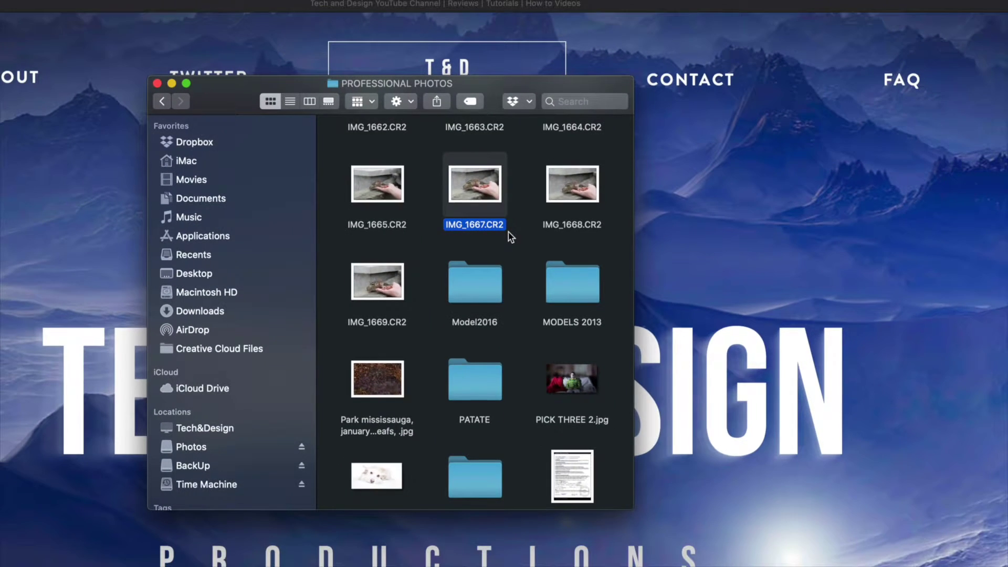
Step: Move the file SelfPortrait Ac model Release.jpg at the end of the folder to the Trash
scroll(510, 236, "down", 2)
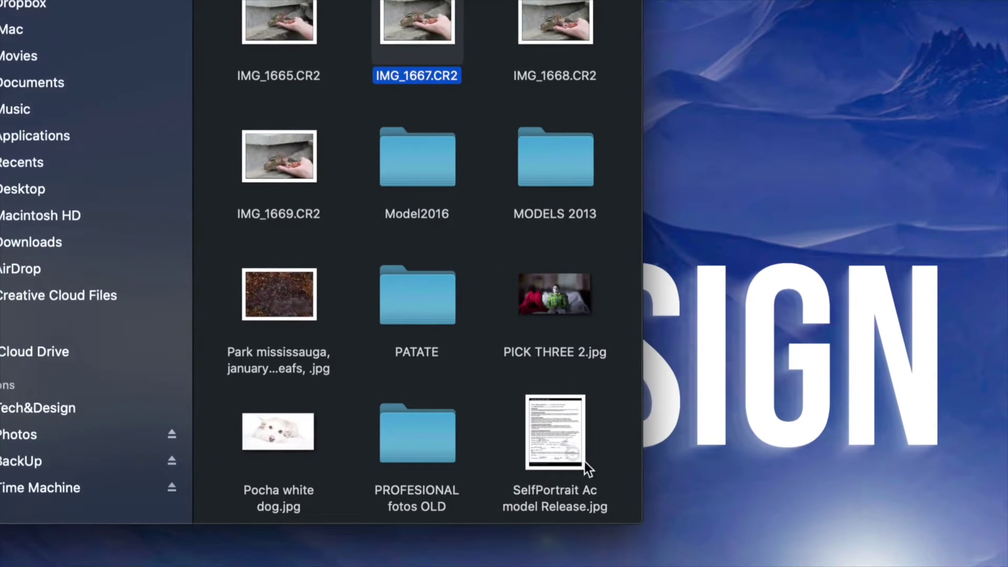
left_click(548, 426)
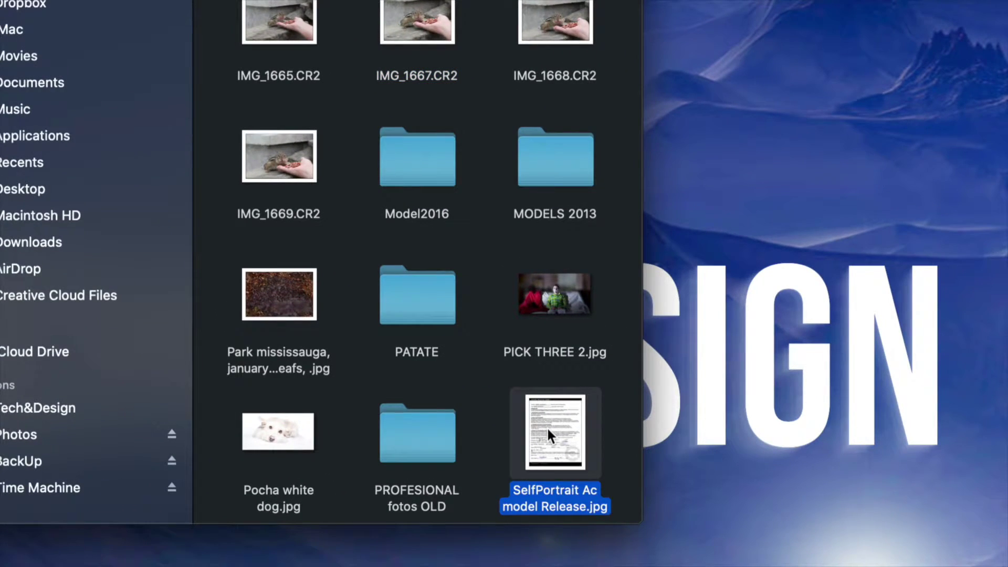
key("super+BackSpace")
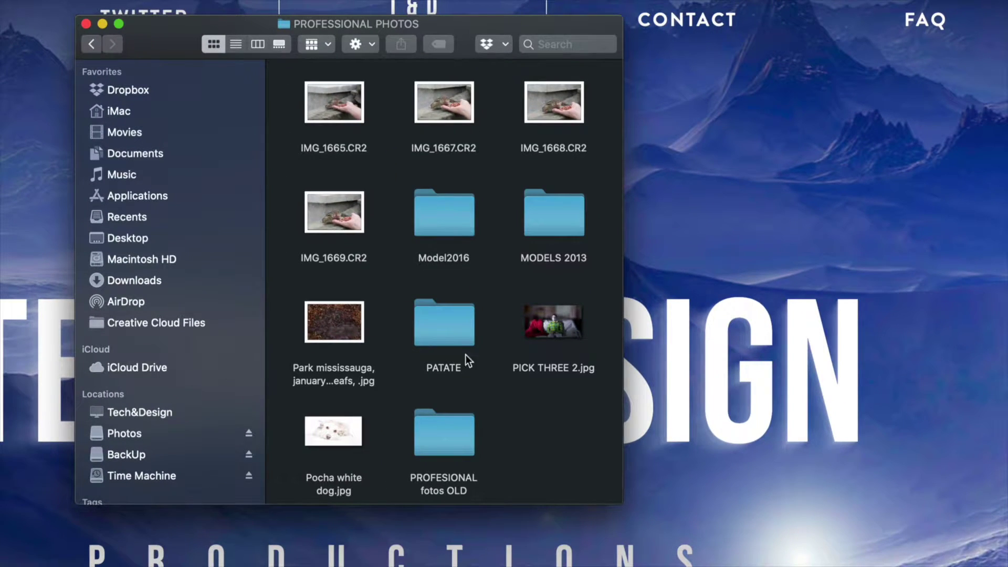
Step: Open the "albion falls, hamilton falls,2011" folder inside PROFESSIONAL PHOTOS
scroll(457, 348, "up", 5)
scroll(456, 349, "up", 10)
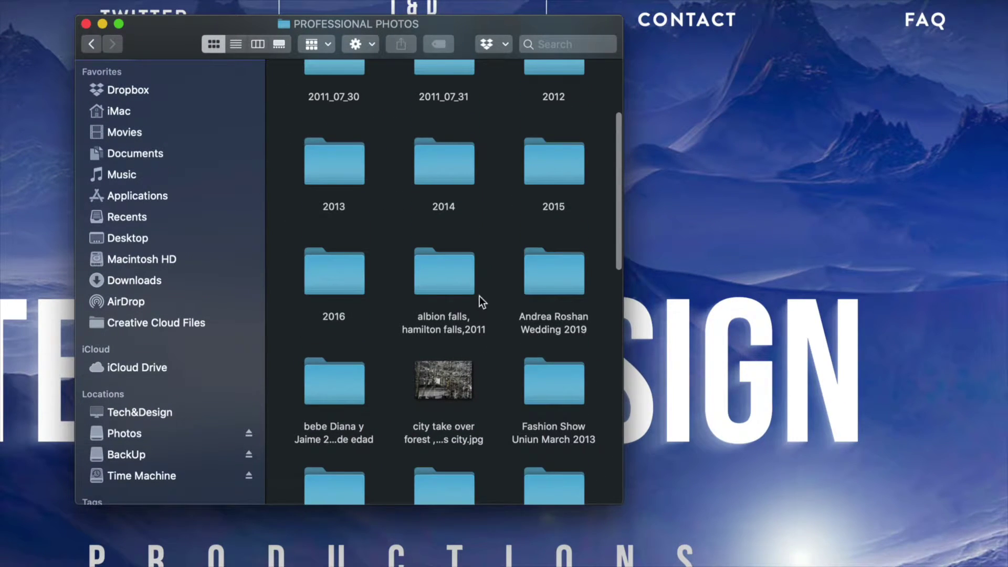
double_click(457, 277)
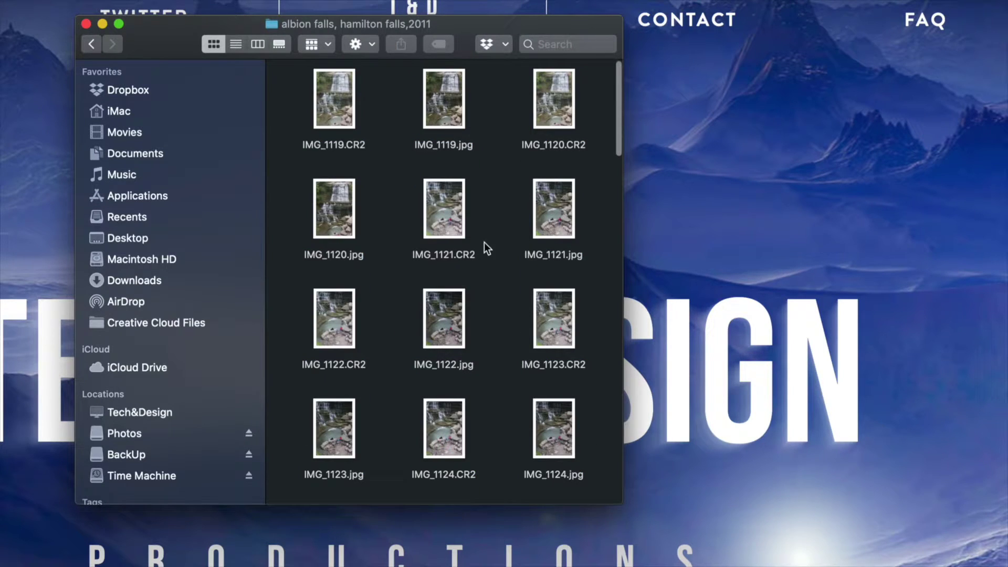
Step: Move IMG_1120.jpg, IMG_1121.CR2, IMG_1122.CR2, IMG_1122.jpg, IMG_1123.jpg and IMG_1124.CR2 to the Trash together
left_click(457, 200)
left_click(491, 201)
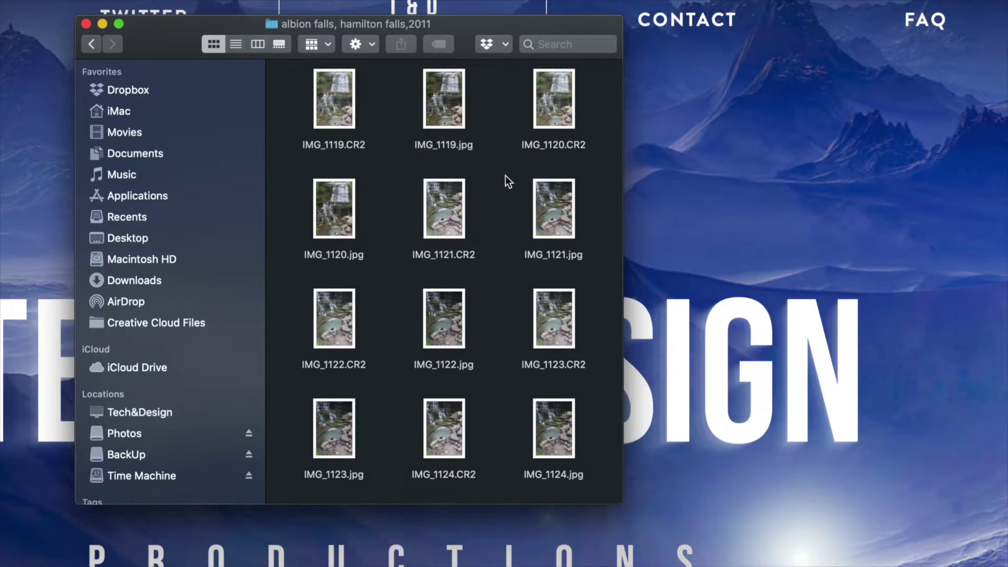
left_click_drag(505, 176, 295, 467)
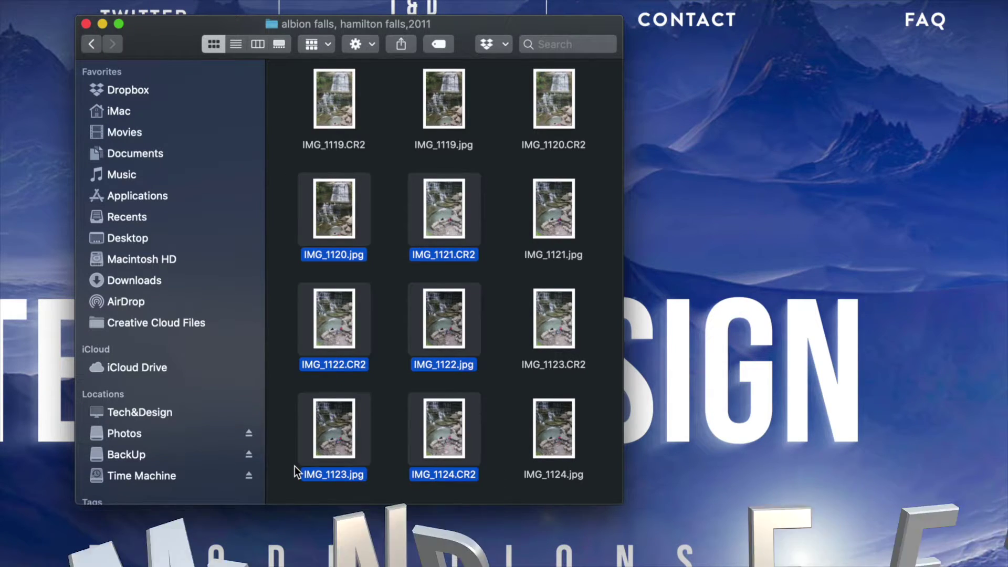
key("super+BackSpace")
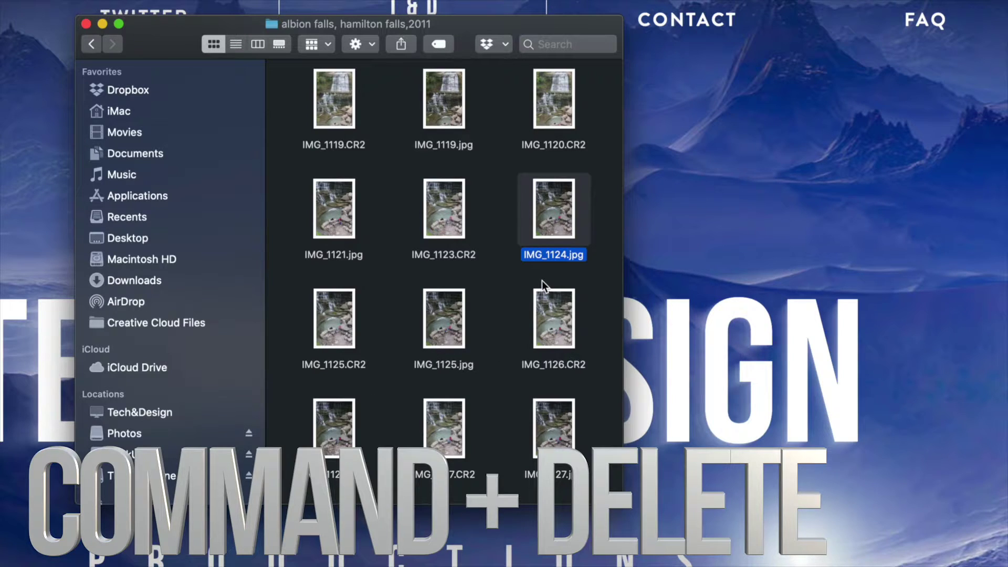
Step: Move IMG_1121.jpg, IMG_1123.CR2, IMG_1125.CR2, IMG_1125.jpg, IMG_1126.jpg and IMG_1127.CR2 to the Trash together
left_click_drag(487, 196, 323, 436)
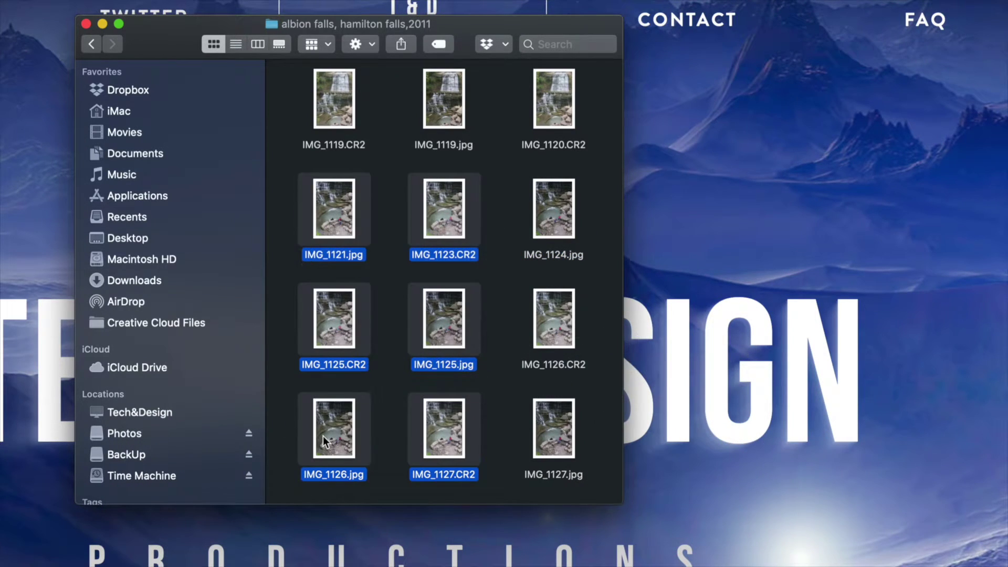
right_click(323, 436)
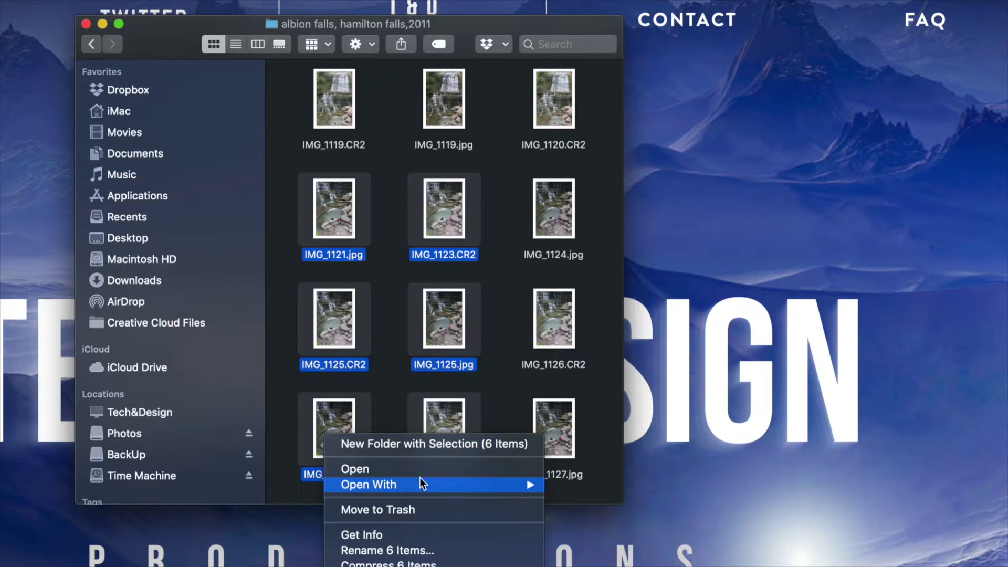
mouse_move(375, 486)
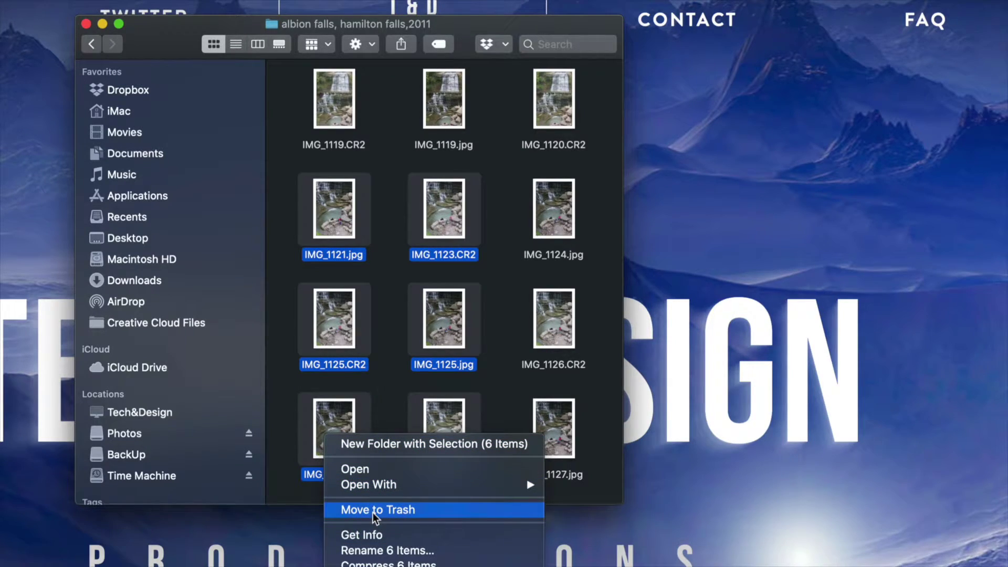
left_click(371, 511)
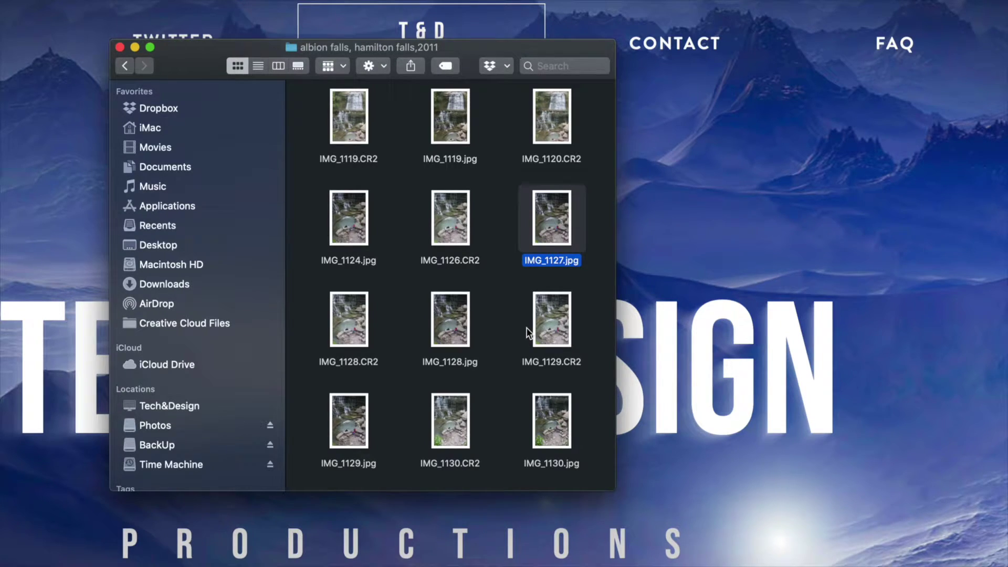
Step: Return to the top level of the Photos drive and move the whole FOTOS folder to the Trash
left_click(125, 65)
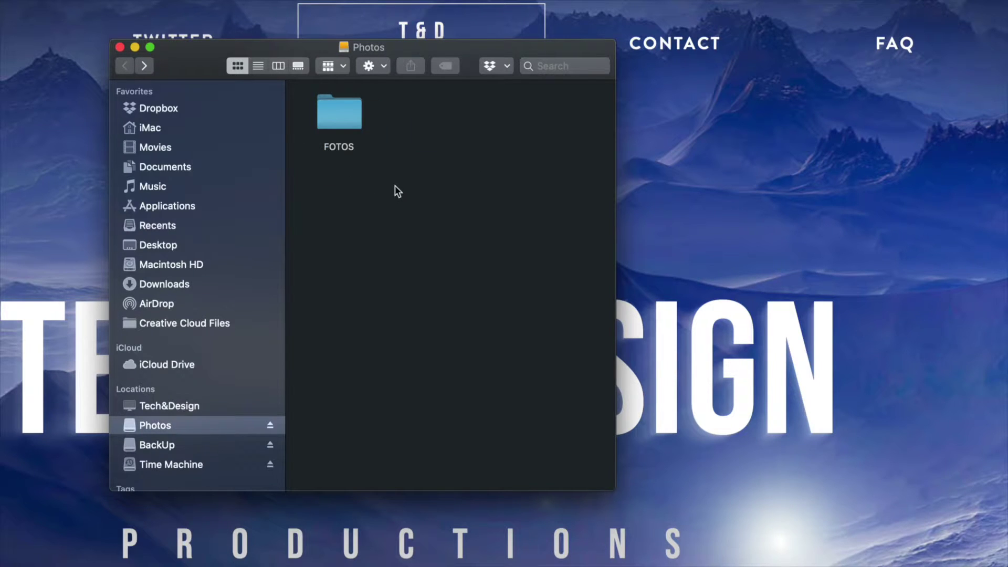
left_click(349, 124)
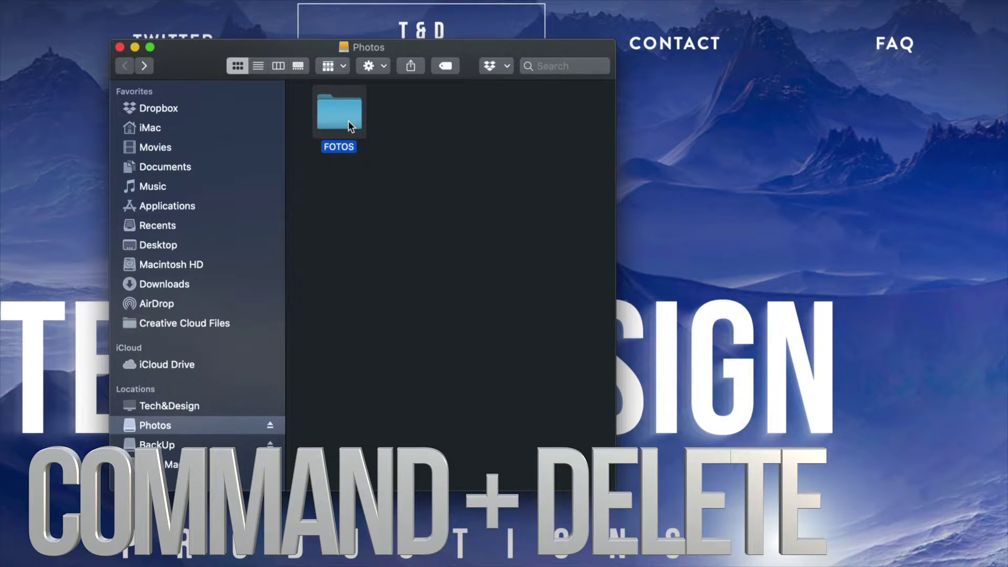
key("super+BackSpace")
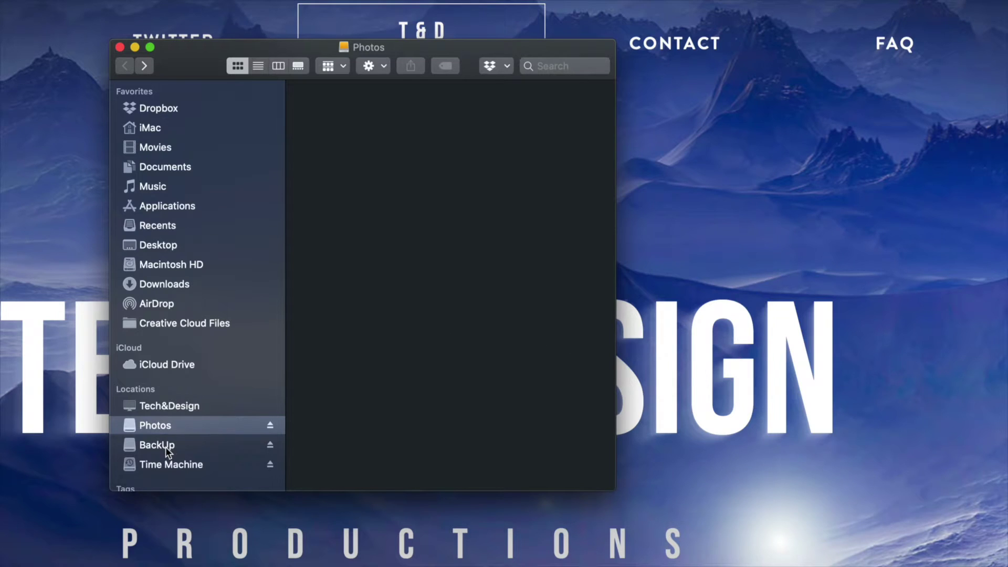
Step: Open the BackUp drive and move the document Estratificada.doc to the Trash
left_click(165, 447)
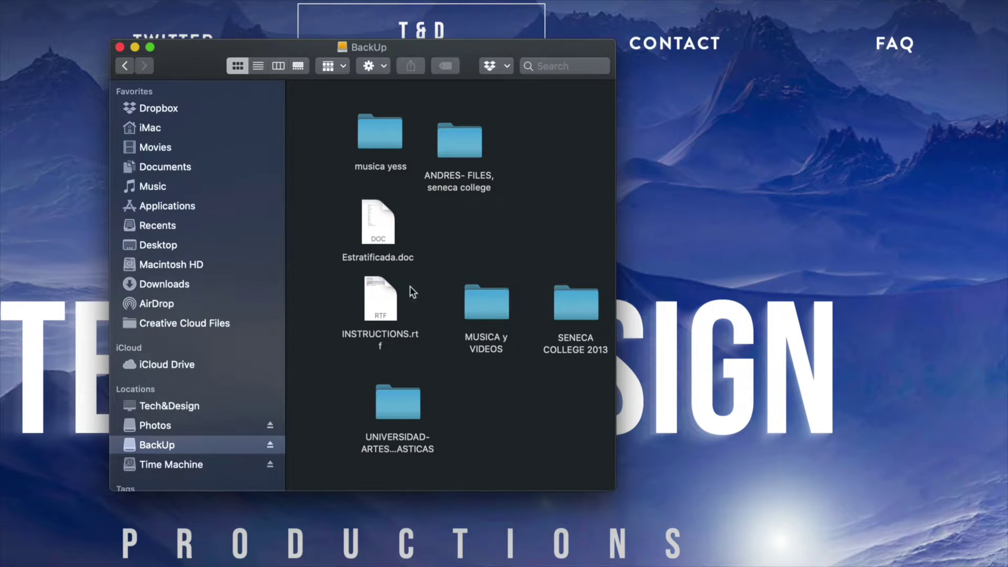
left_click(378, 213)
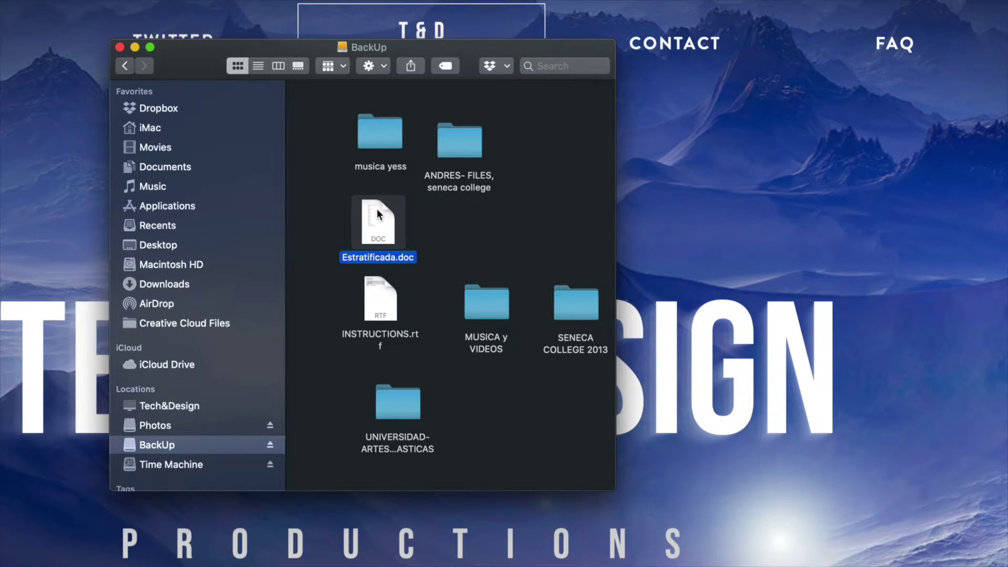
key("super+BackSpace")
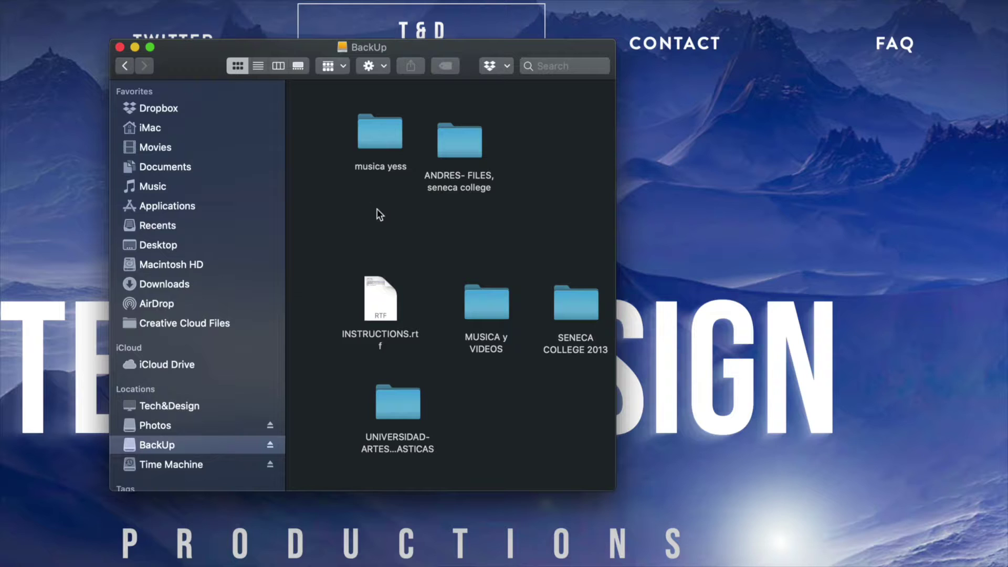
Step: Move the MUSICA y VIDEOS folder on the BackUp drive to the Trash
left_click(487, 293)
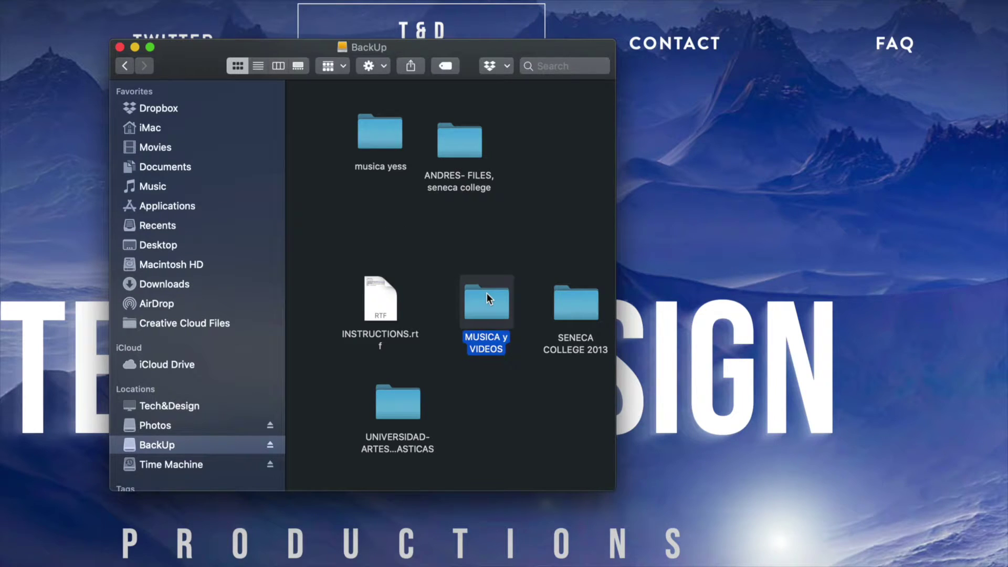
right_click(487, 293)
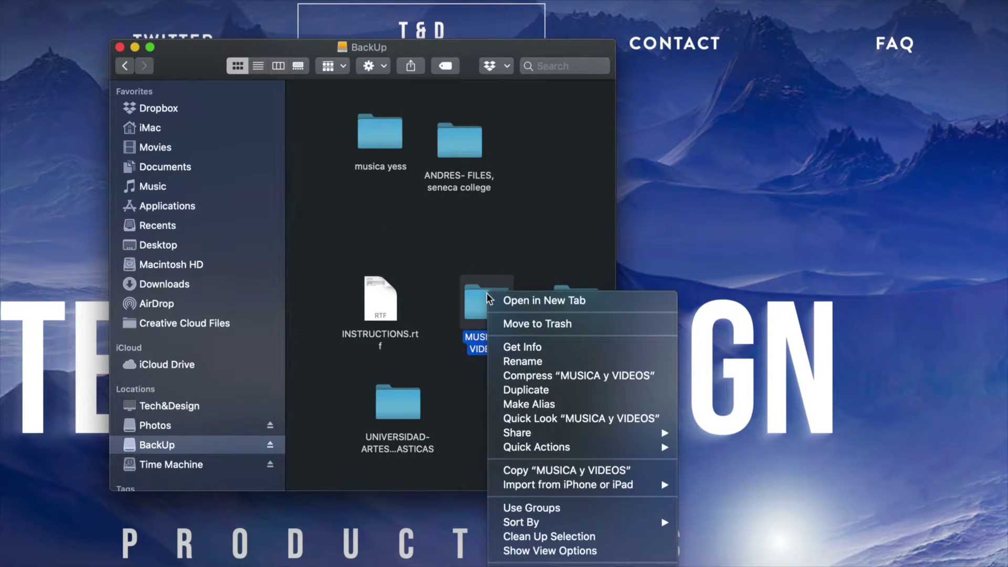
left_click(548, 324)
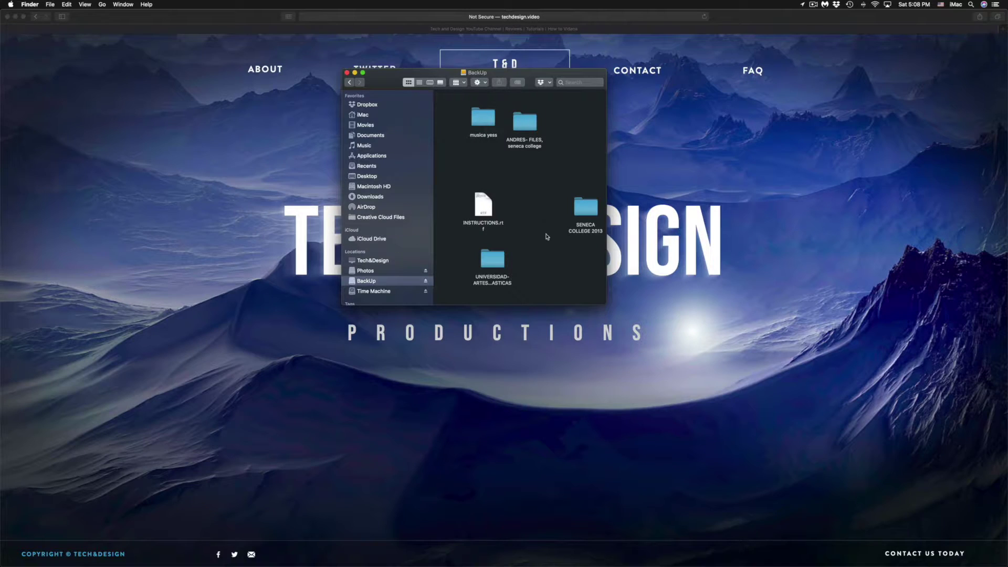
Step: Empty the Trash to permanently erase all the items in it
mouse_move(572, 550)
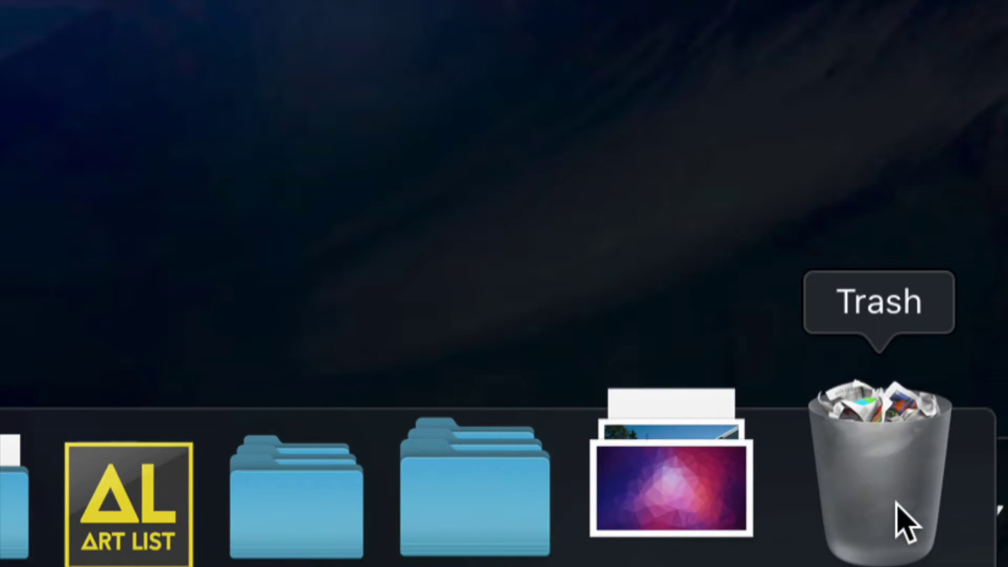
right_click(907, 526)
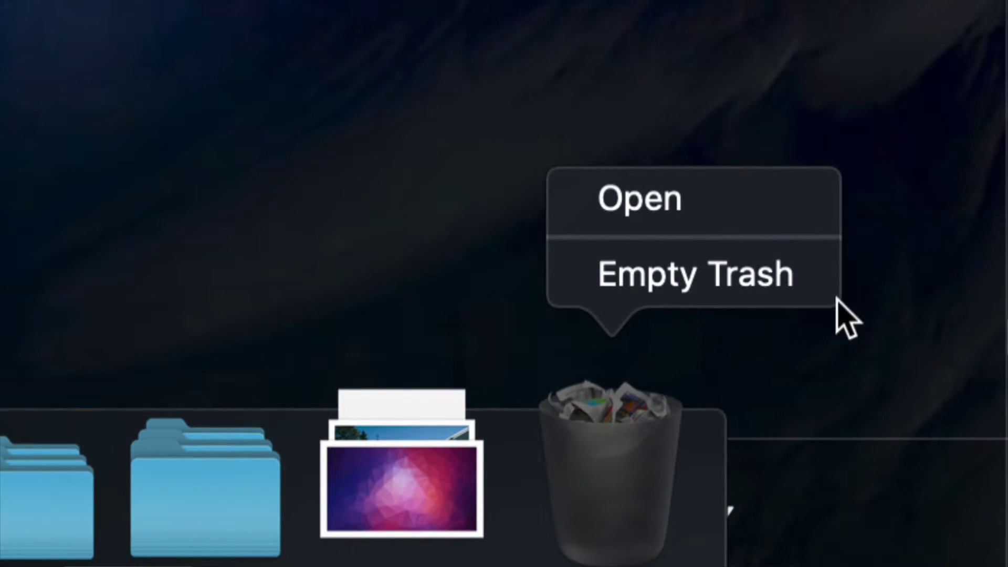
left_click(659, 292)
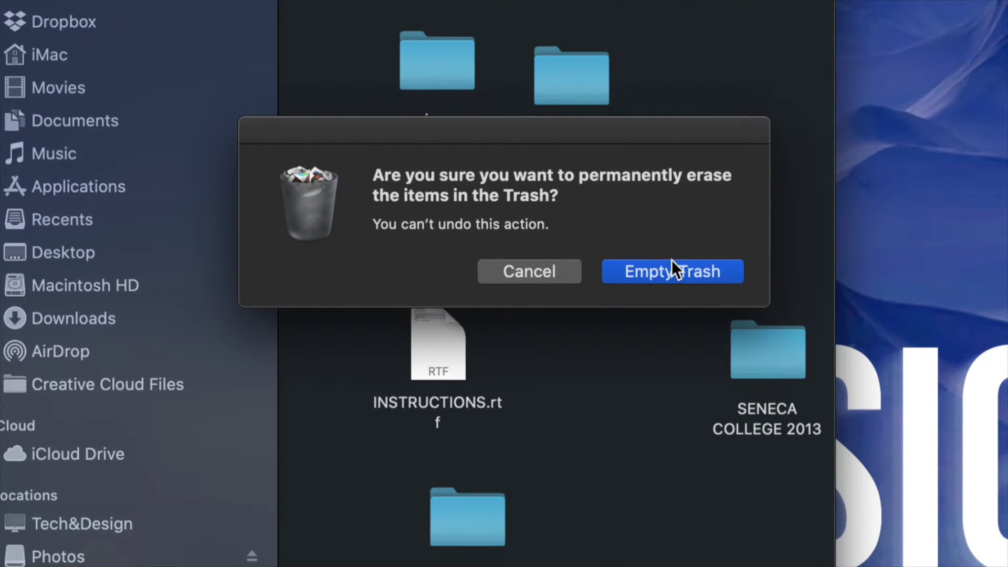
left_click(631, 255)
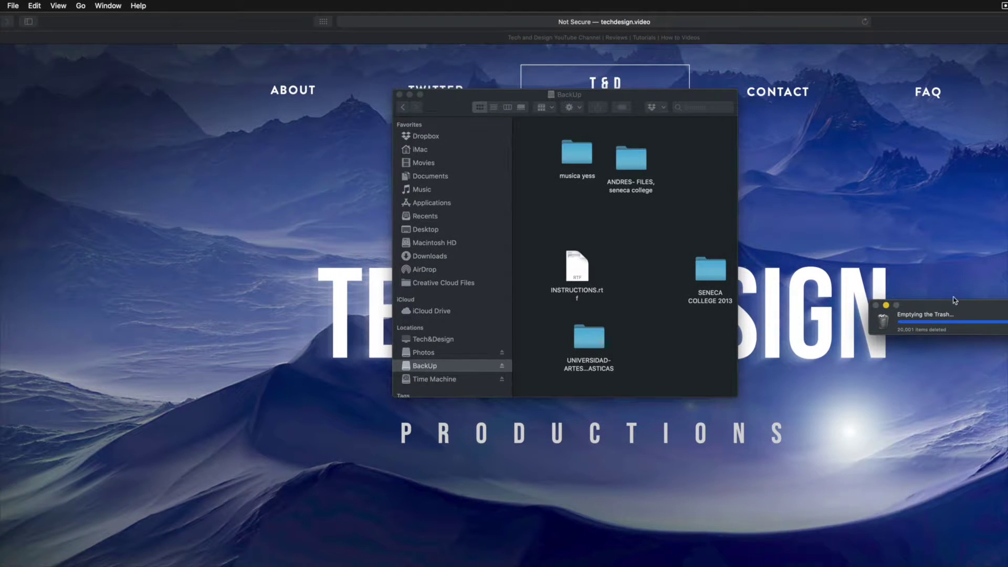
key("super+h")
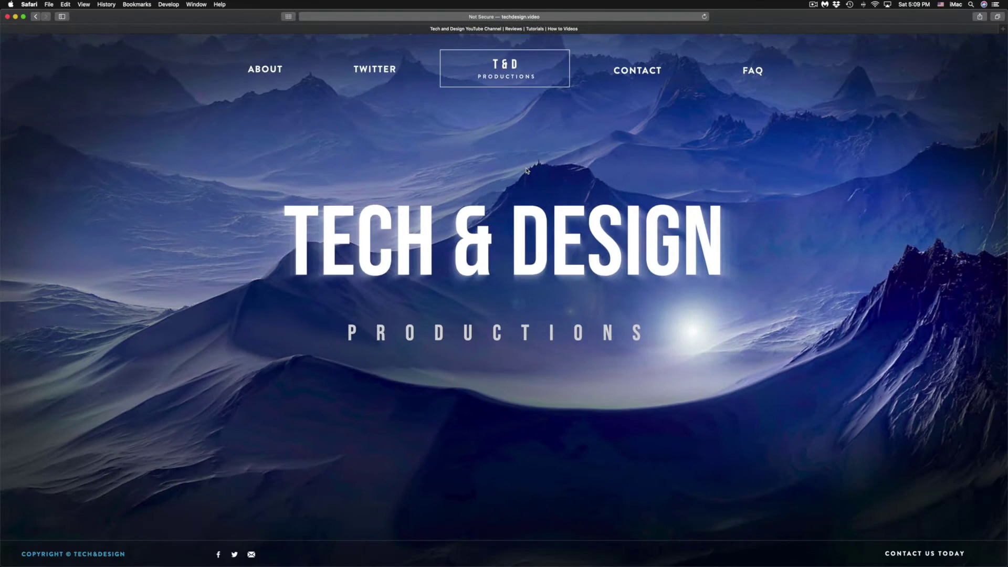
key("super+Tab")
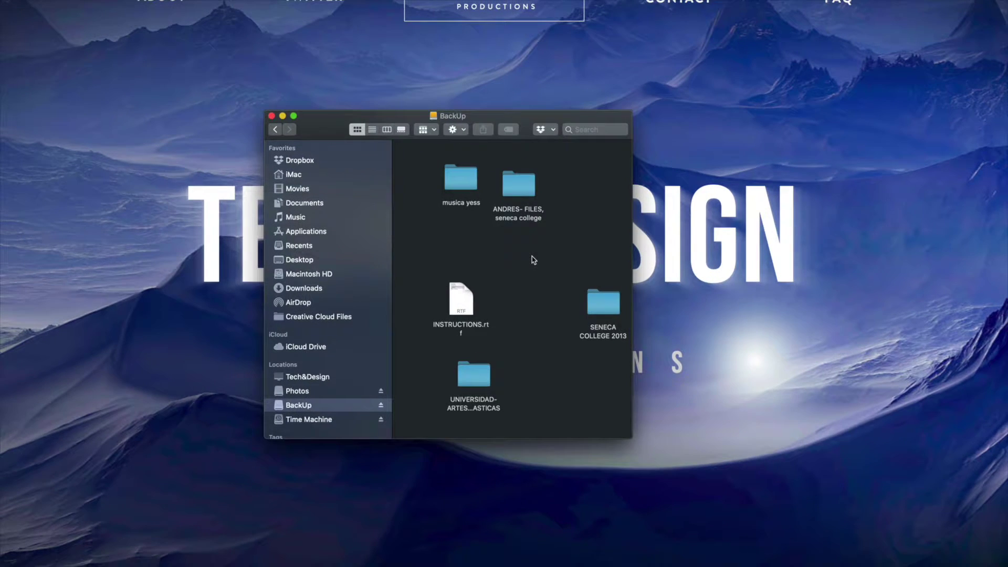
right_click(533, 258)
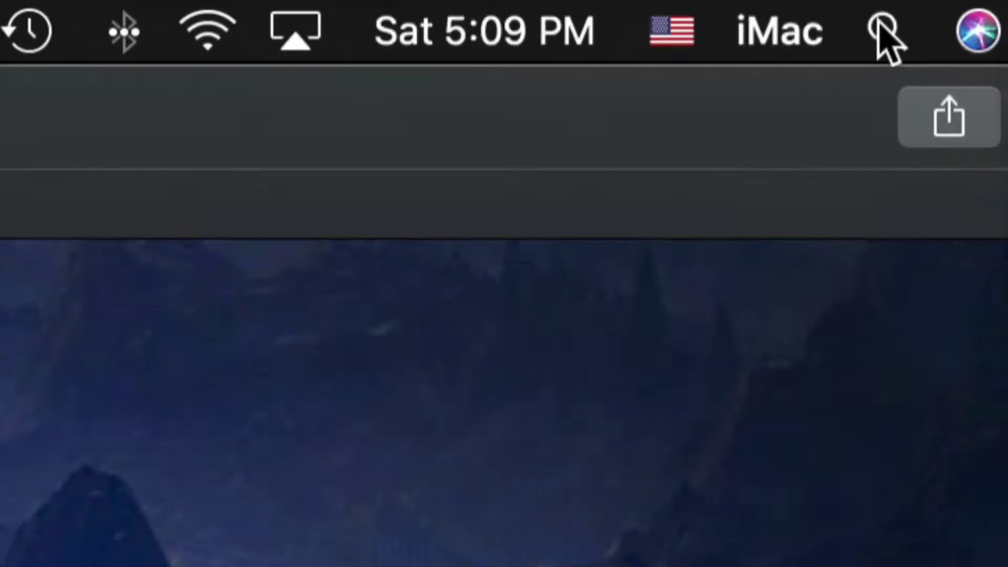
Step: Search Spotlight for "disk", open Disk Utility and reposition its window
left_click(889, 40)
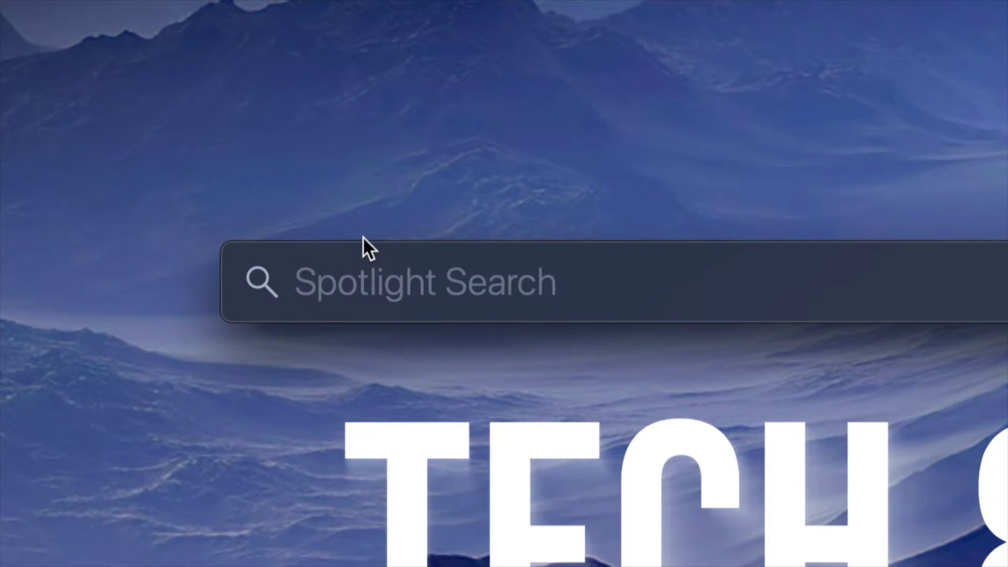
type("disk")
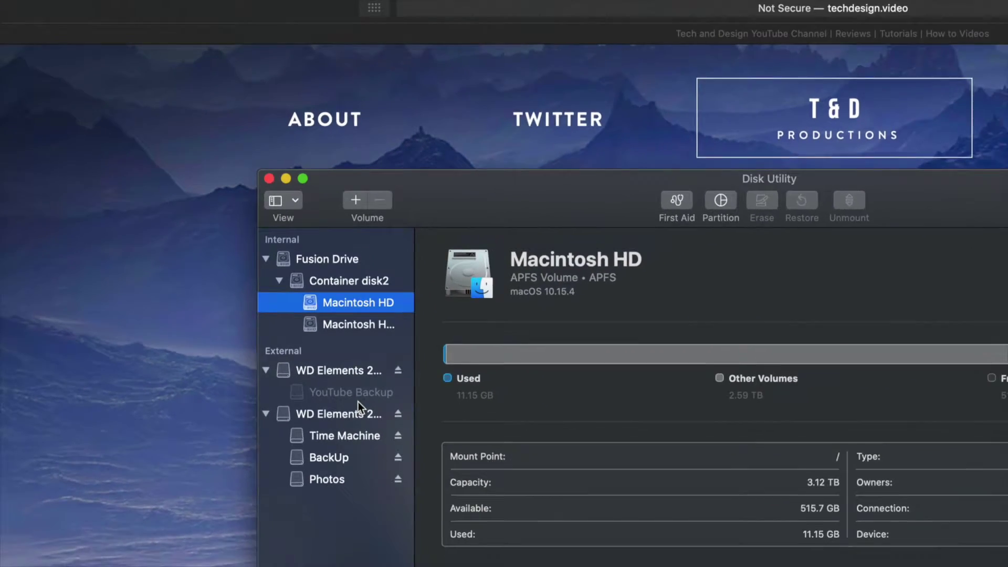
left_click_drag(558, 177, 376, 85)
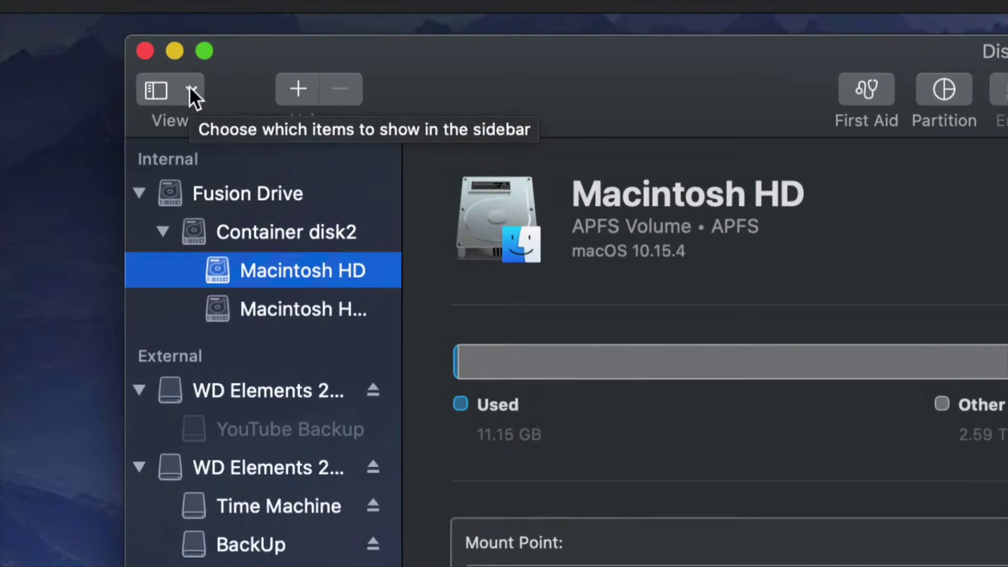
Step: Switch the sidebar to show only volumes, and return it to showing all devices
left_click(192, 89)
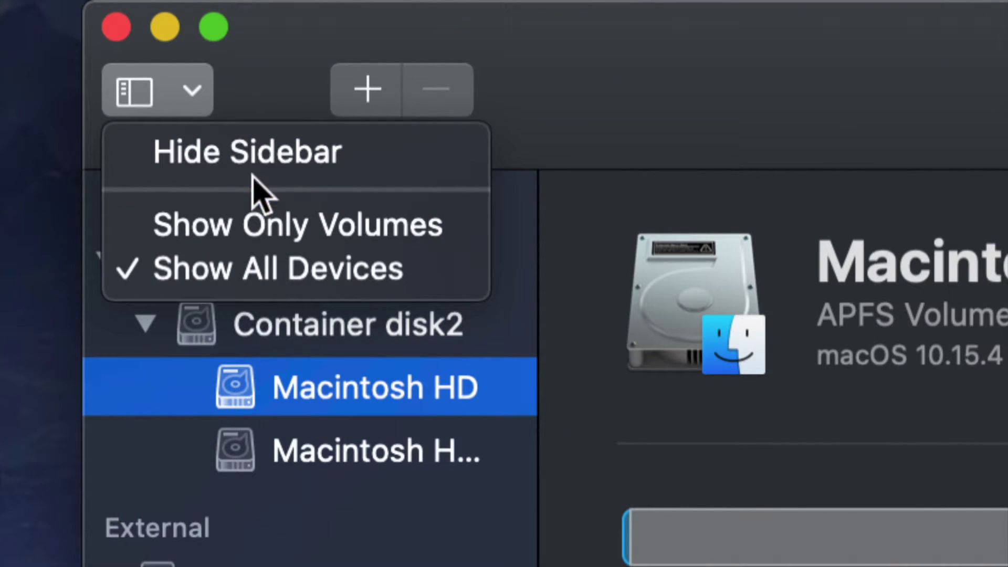
left_click(208, 230)
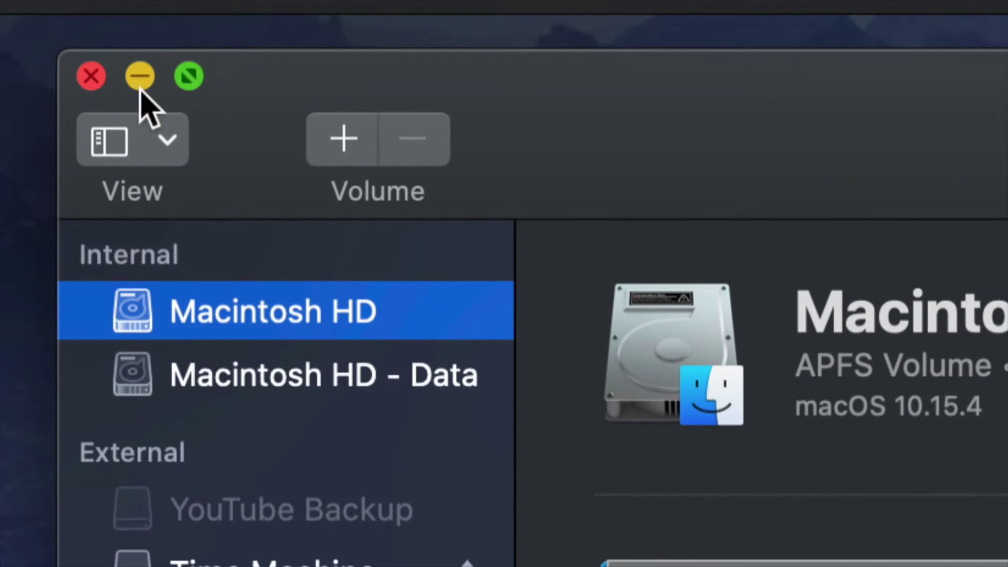
left_click(167, 105)
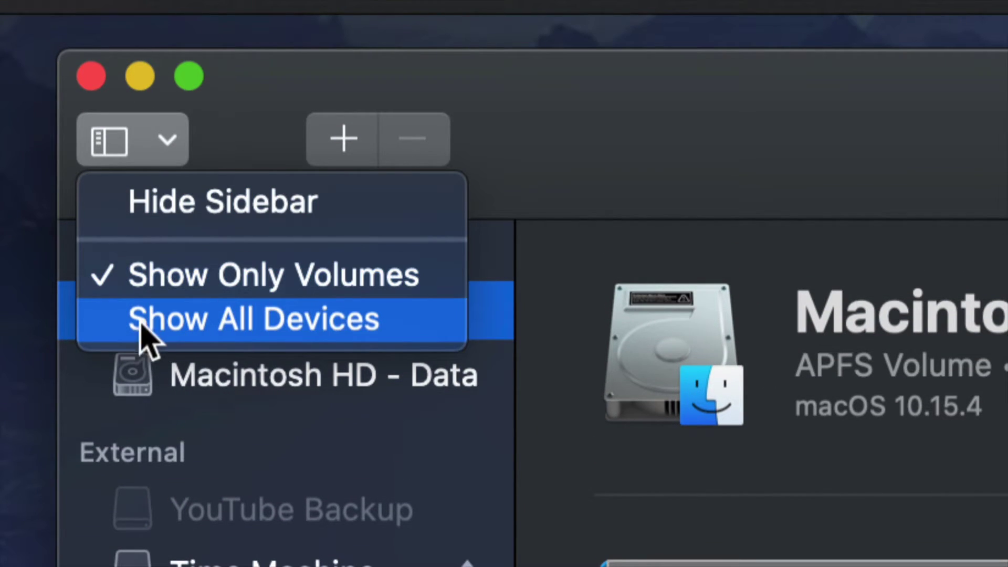
left_click(201, 334)
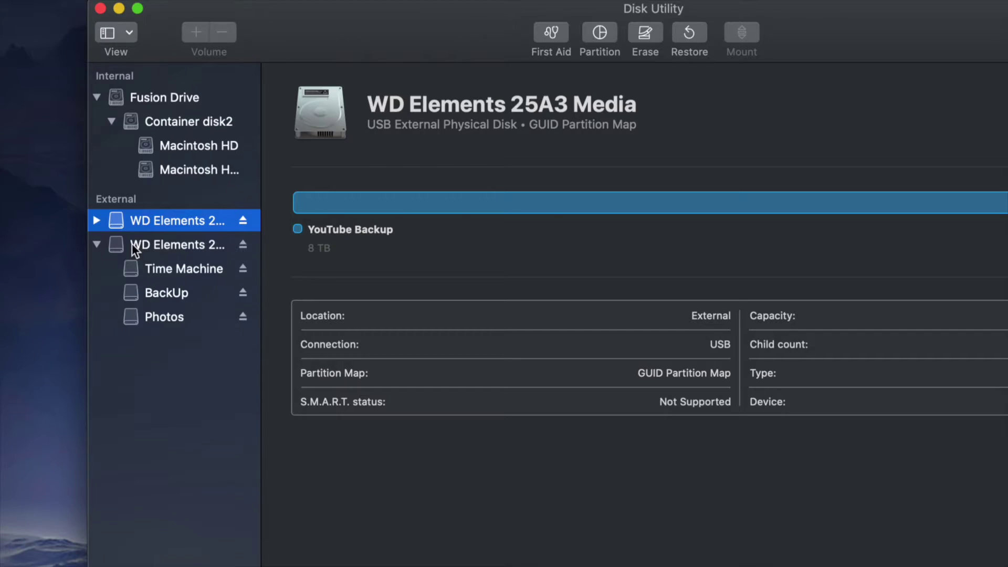
Step: Examine the two external WD Elements drives and the volumes stored on each
left_click(317, 48)
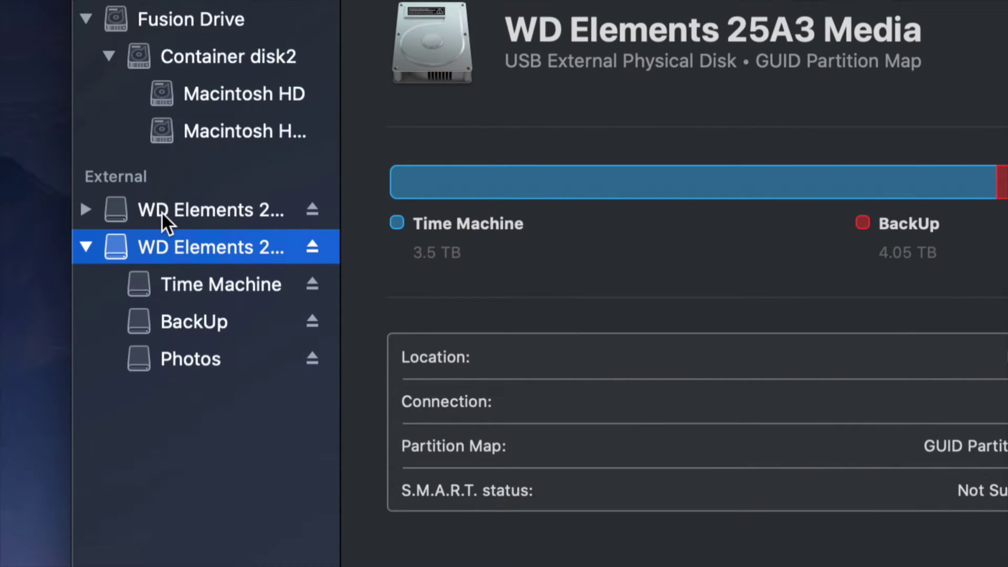
left_click(156, 210)
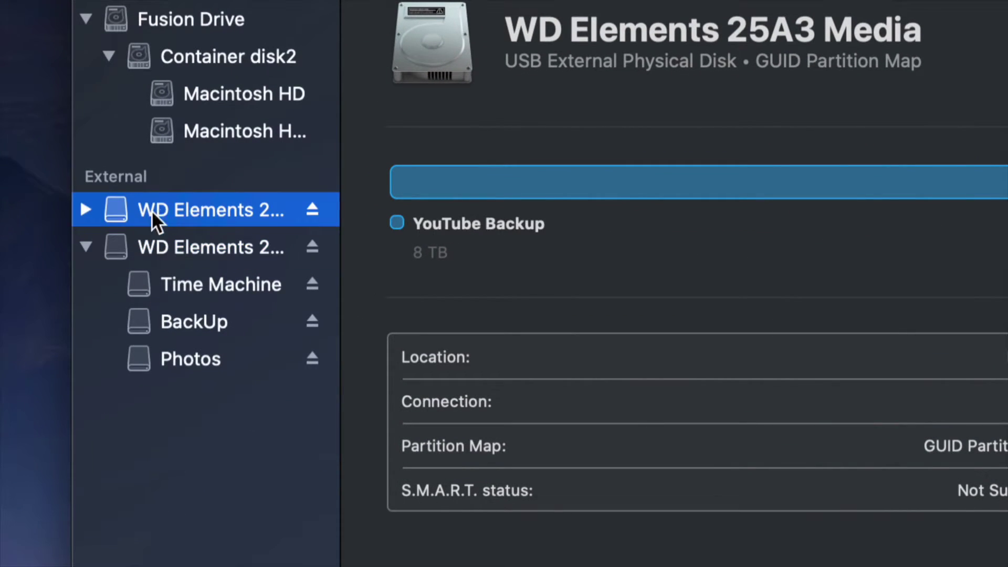
left_click(85, 210)
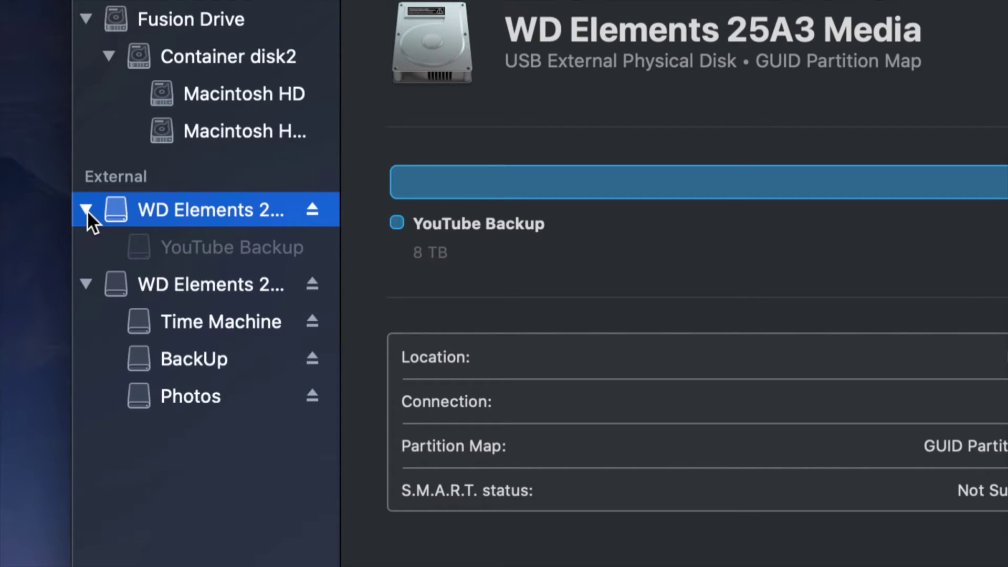
left_click(87, 211)
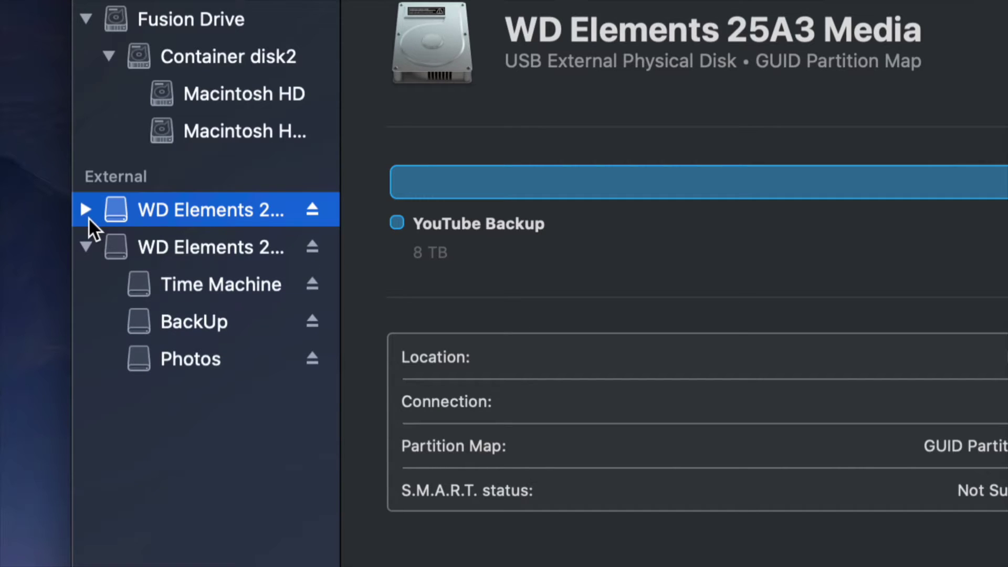
left_click(88, 243)
left_click(88, 243)
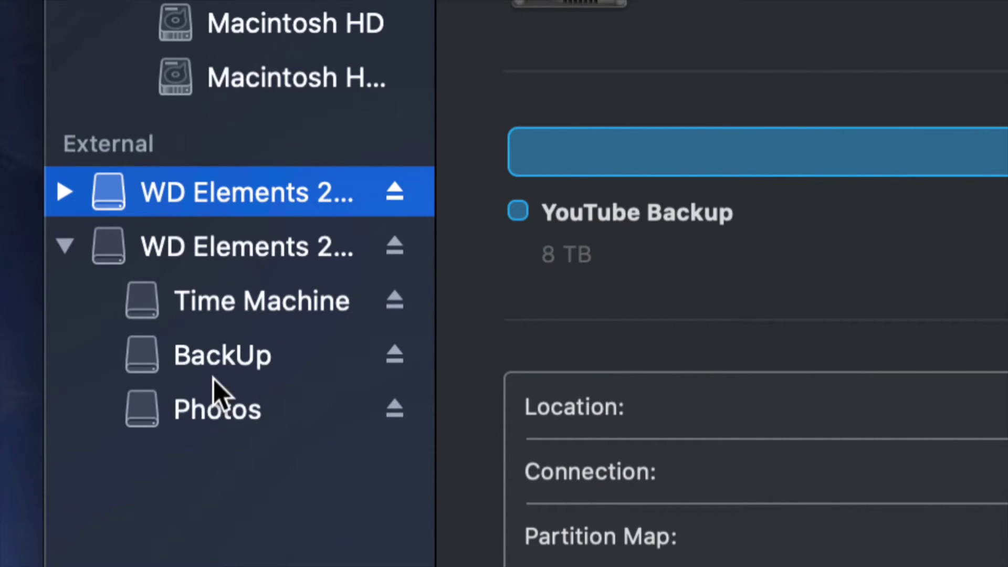
left_click(186, 313)
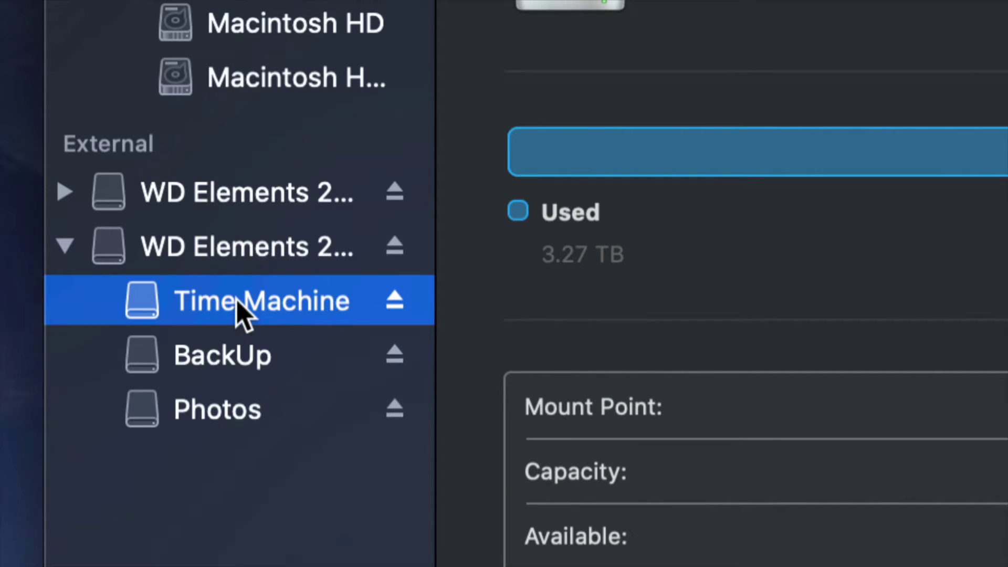
Step: Open the erase settings for the WD Elements drive holding Time Machine, BackUp and Photos, with the format Mac OS Extended (Journaled)
left_click(172, 259)
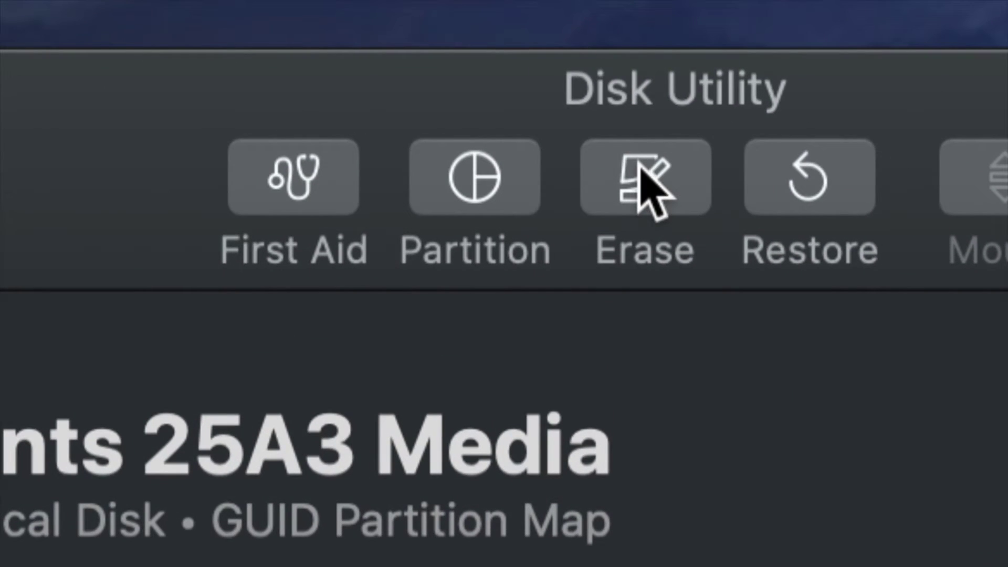
left_click(617, 105)
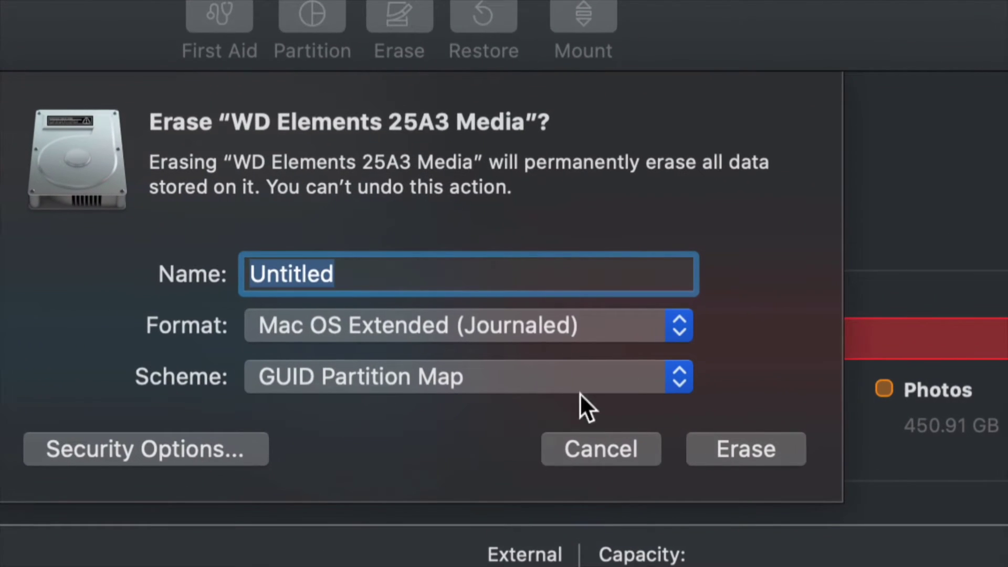
left_click(672, 326)
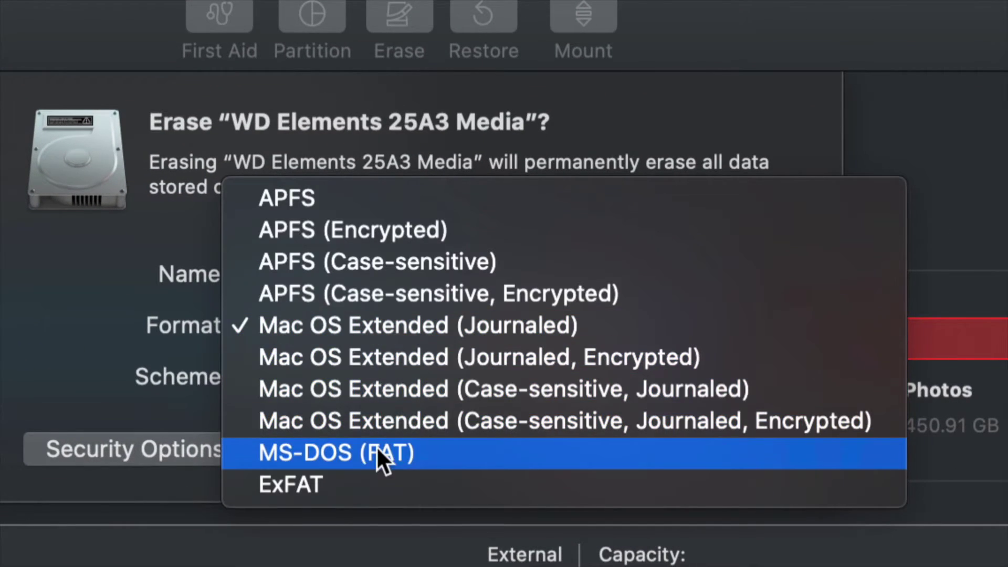
left_click(297, 485)
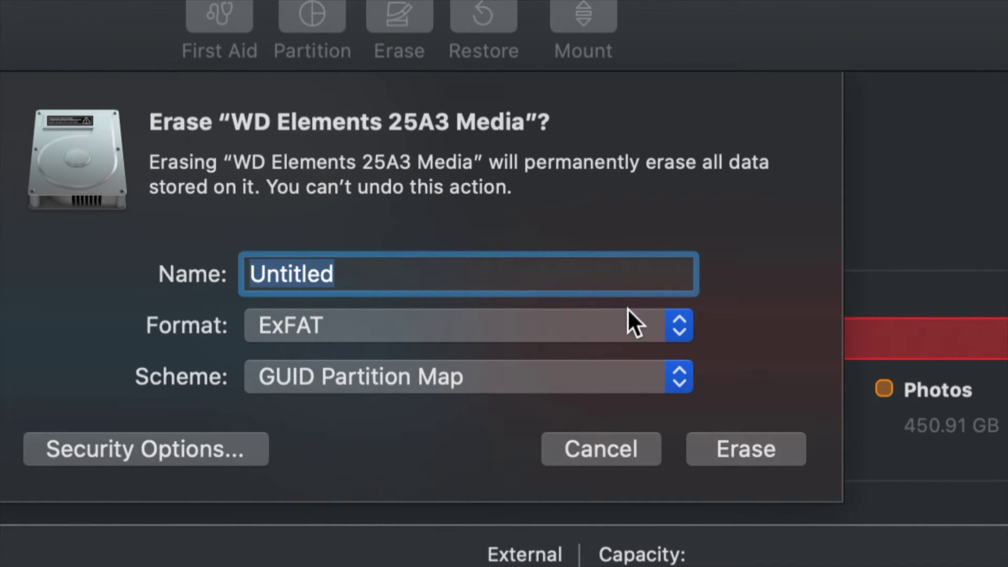
left_click(628, 325)
left_click(493, 167)
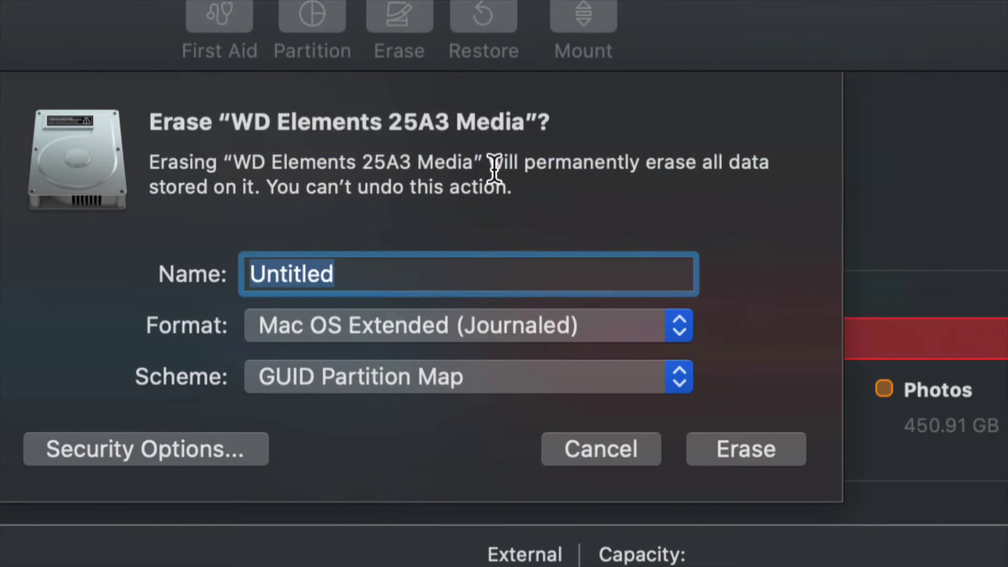
Step: Keep the GUID Partition Map scheme, erase the whole drive with the name Untitled and dismiss the completion report
left_click(584, 378)
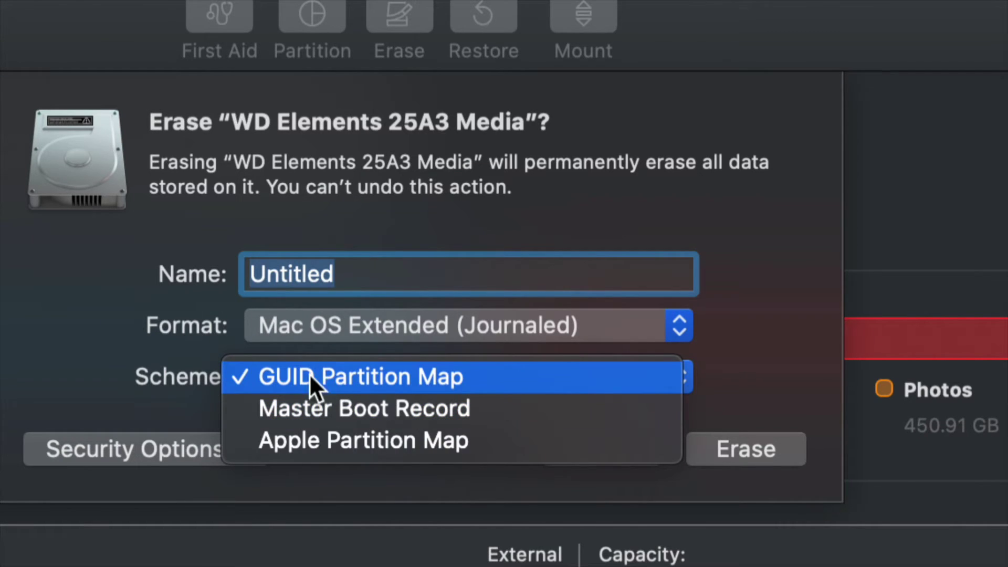
left_click(351, 375)
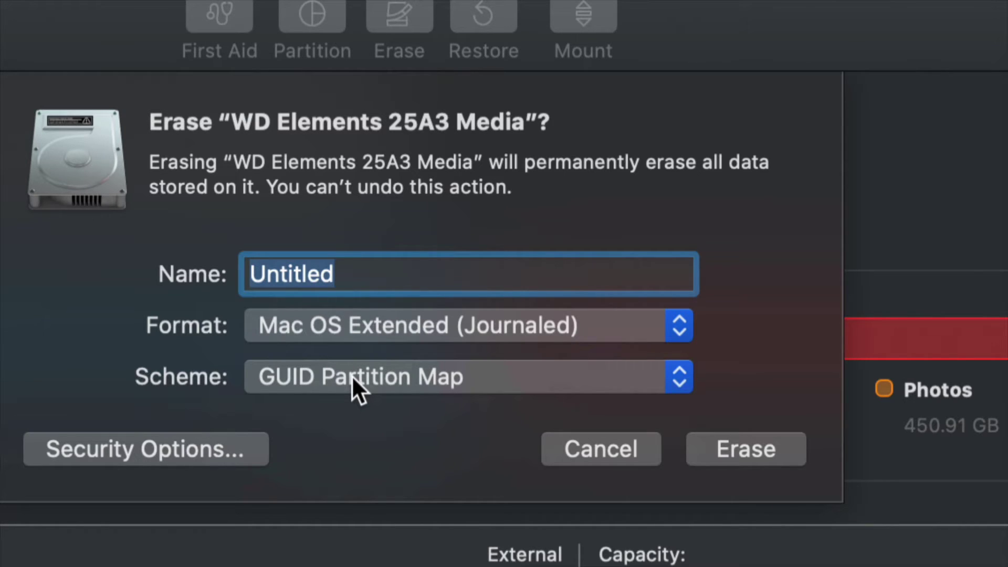
left_click(352, 376)
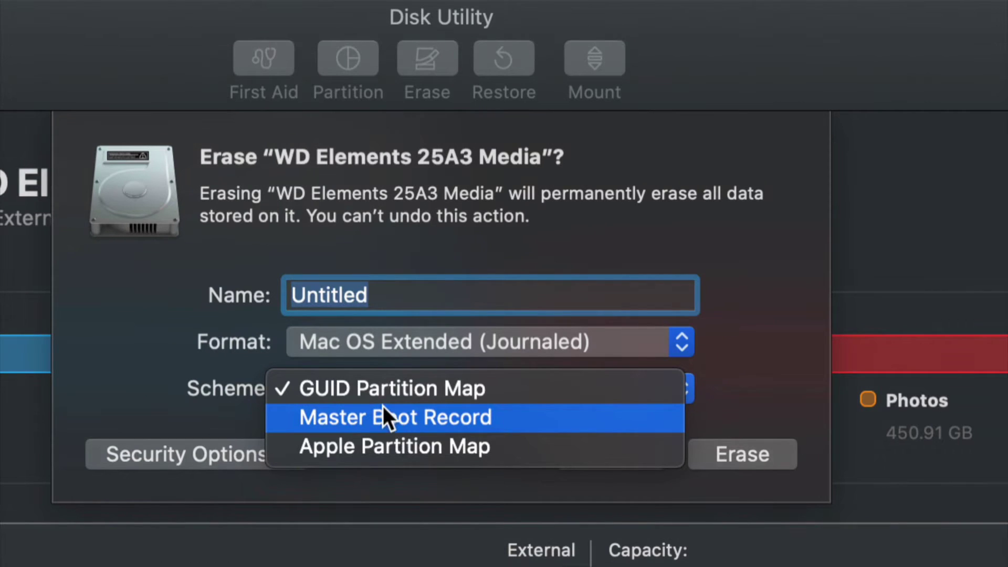
left_click(355, 388)
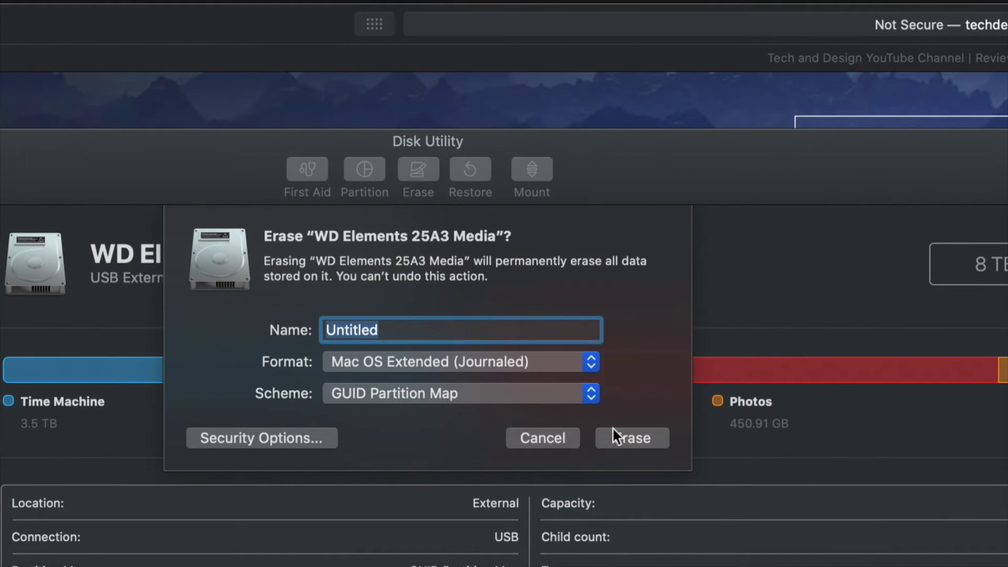
left_click(757, 454)
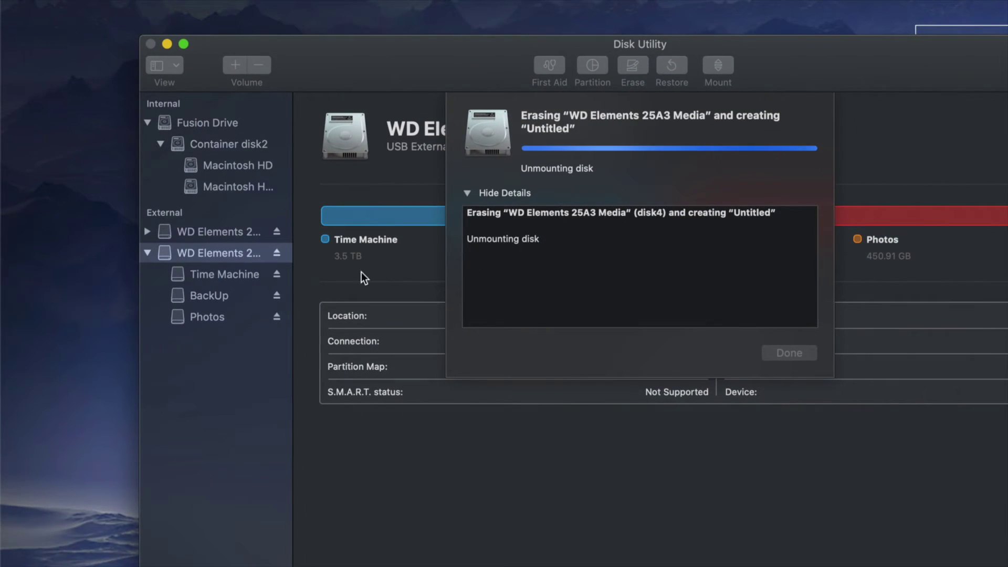
left_click_drag(781, 75, 727, 73)
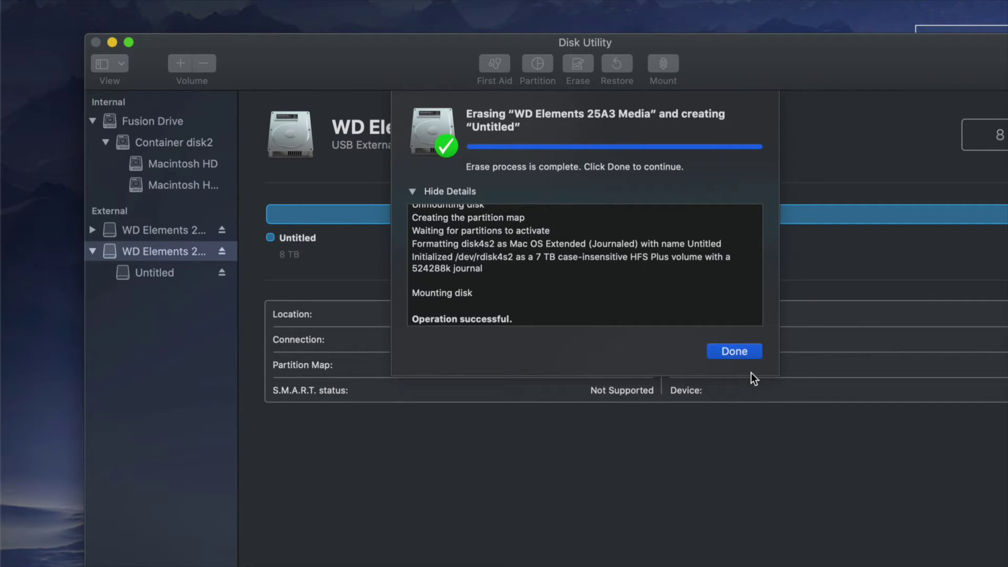
left_click(735, 351)
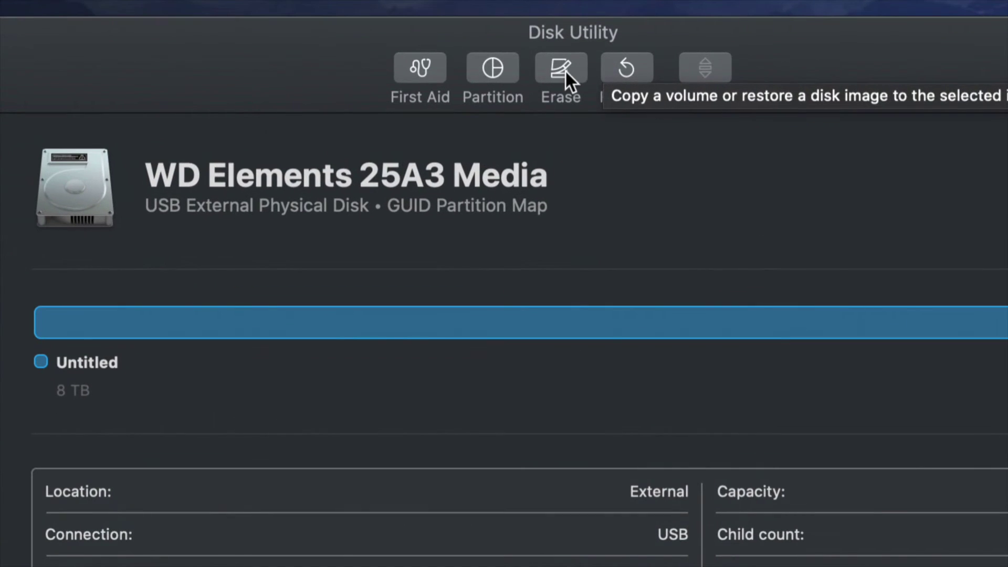
Step: Open the security options for erasing the WD Elements 25A3 Media drive and set the erase level to Most Secure
left_click(565, 72)
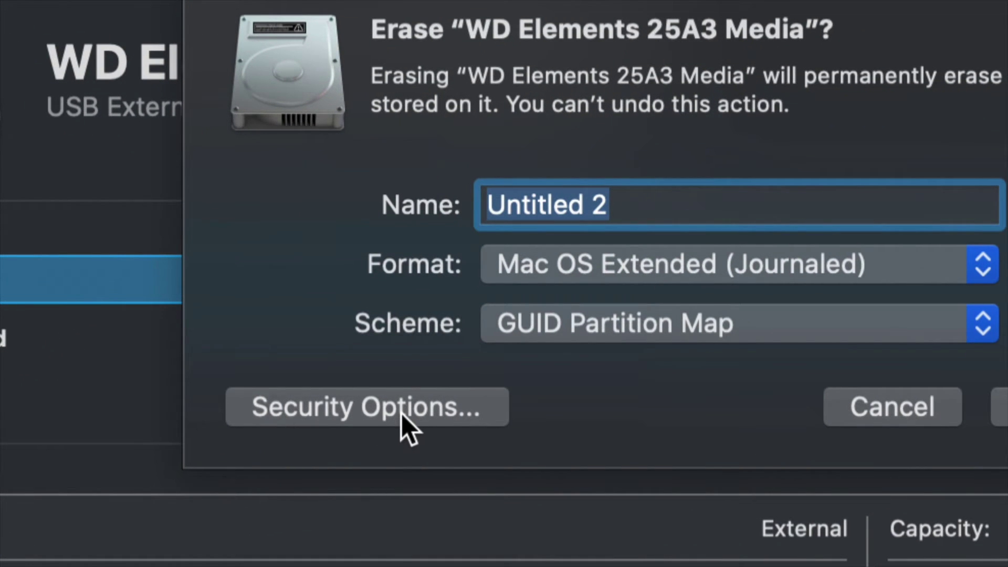
left_click(402, 414)
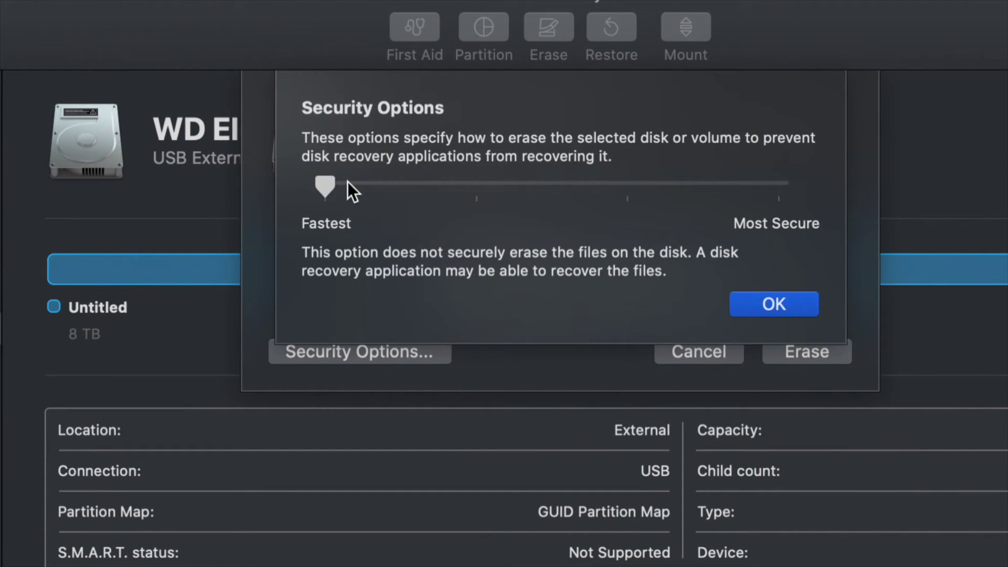
left_click_drag(332, 180, 770, 206)
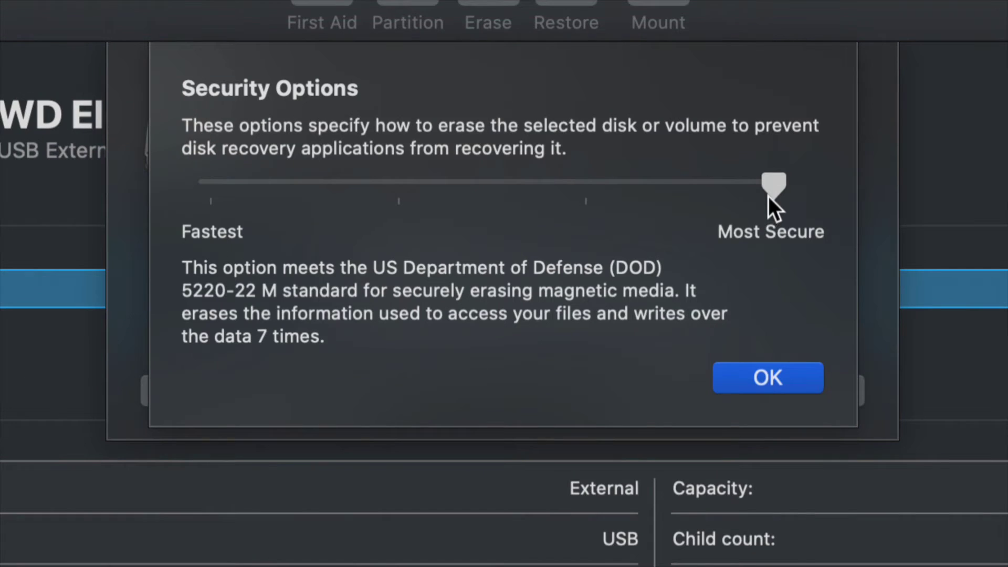
Step: Compare the Fastest, two-pass and Most Secure erase levels, and accept the security options at Fastest
left_click_drag(768, 196, 211, 194)
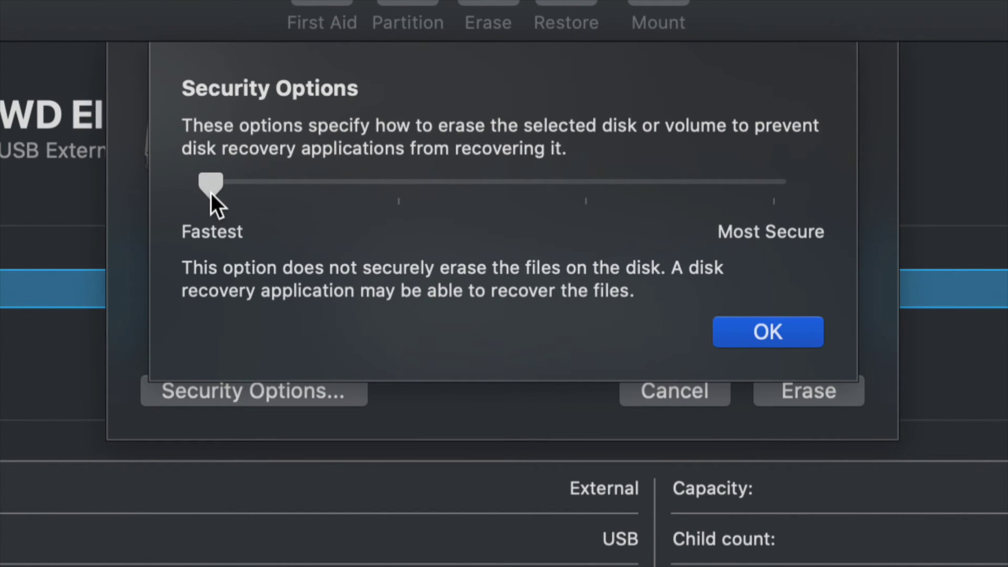
left_click_drag(212, 194, 763, 197)
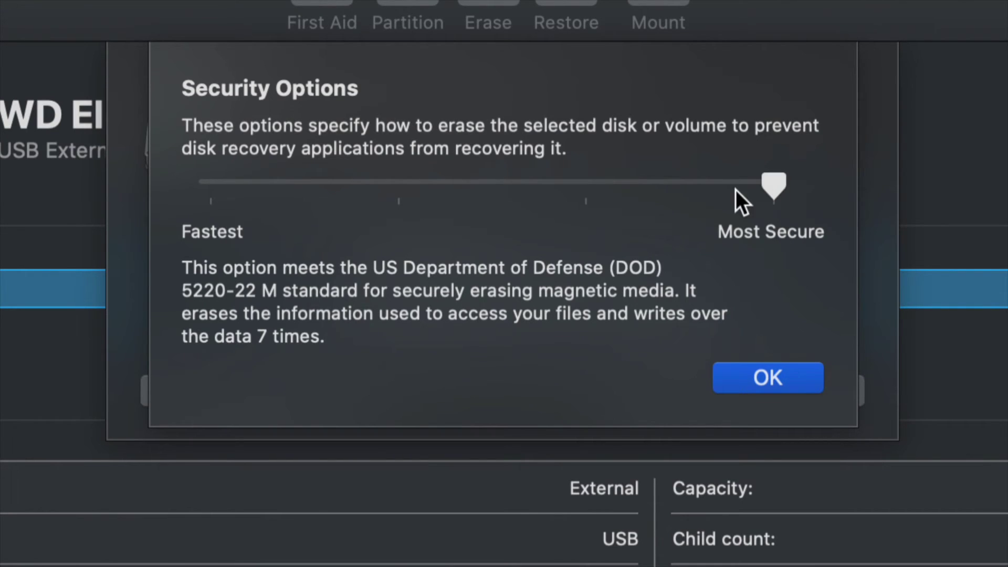
left_click_drag(736, 190, 419, 184)
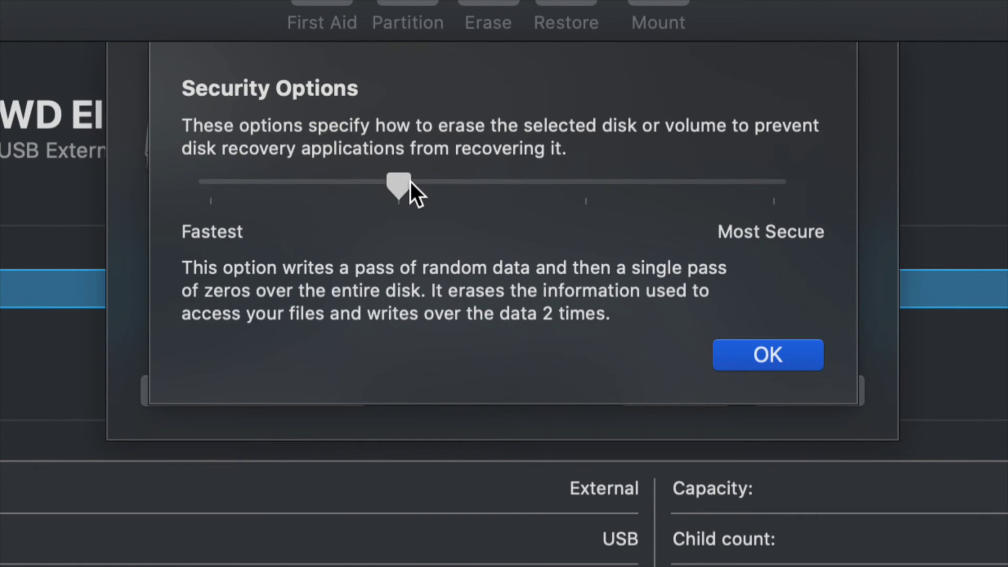
left_click_drag(411, 181, 807, 202)
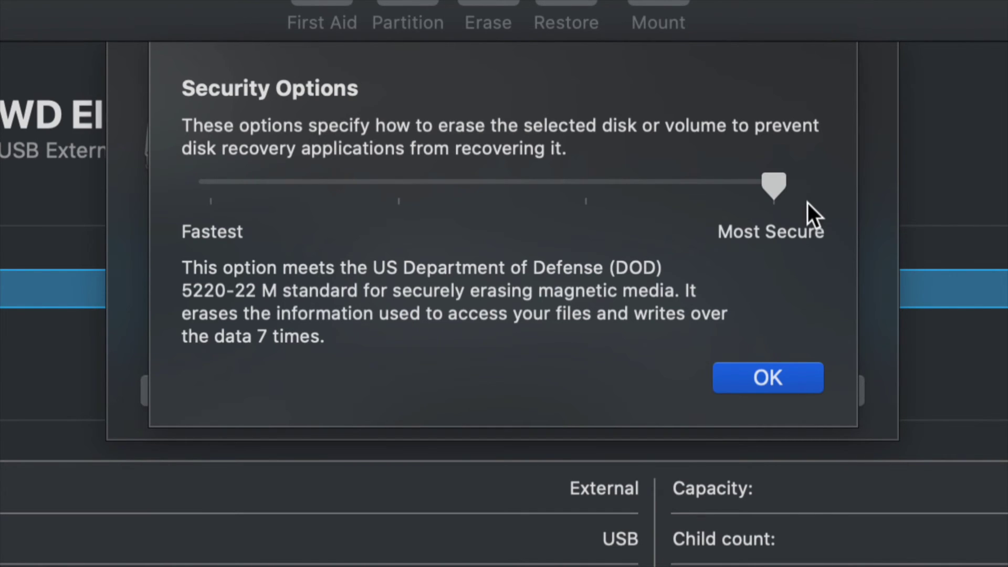
left_click_drag(774, 182, 199, 163)
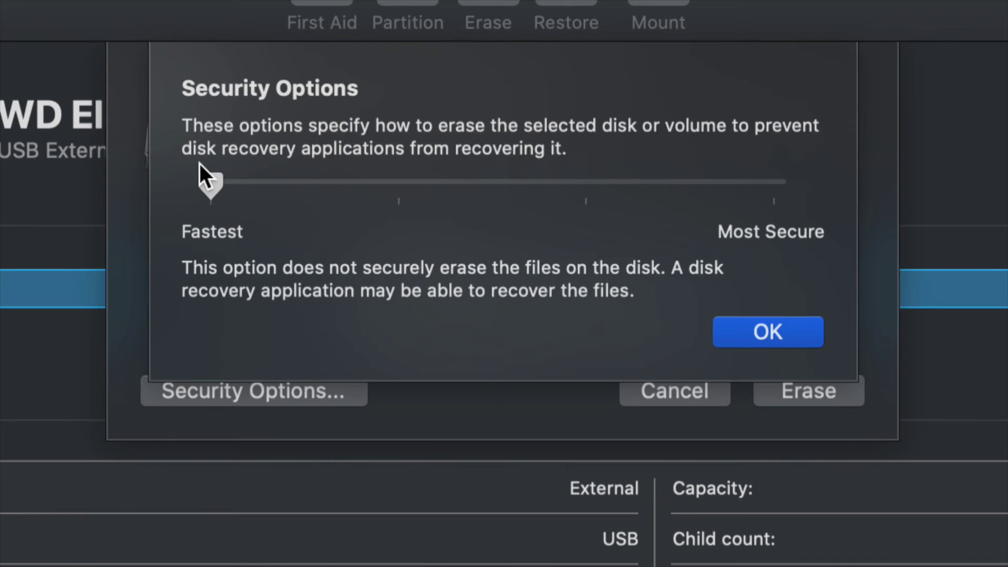
left_click(783, 325)
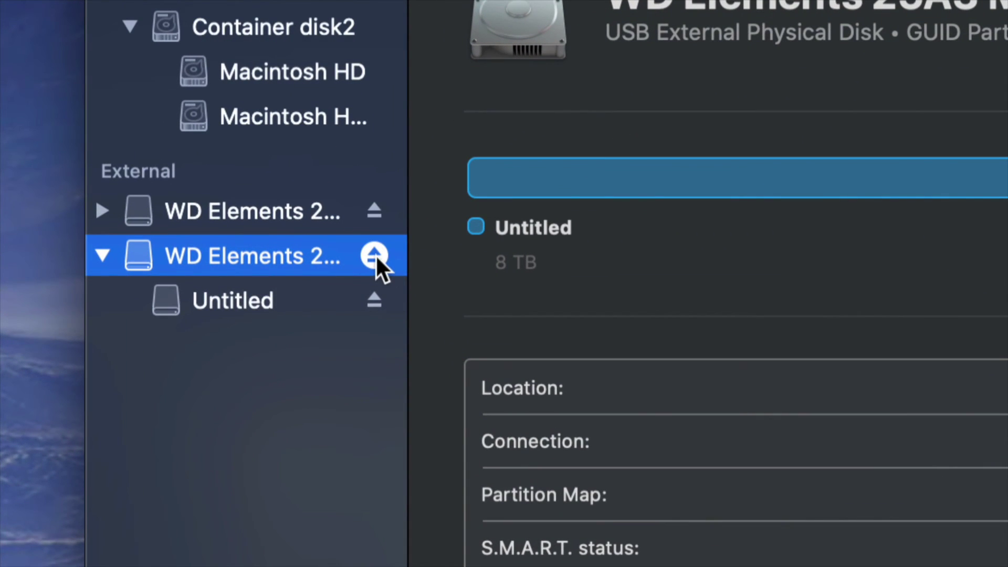
Step: Eject the WD Elements drive containing the Untitled volume and close the Disk Utility window
left_click(375, 257)
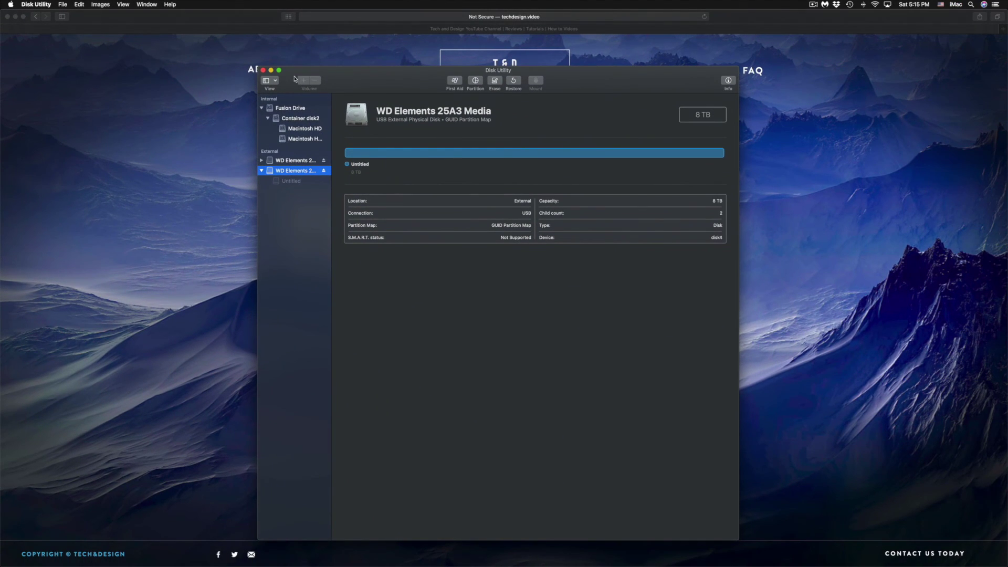
left_click(263, 70)
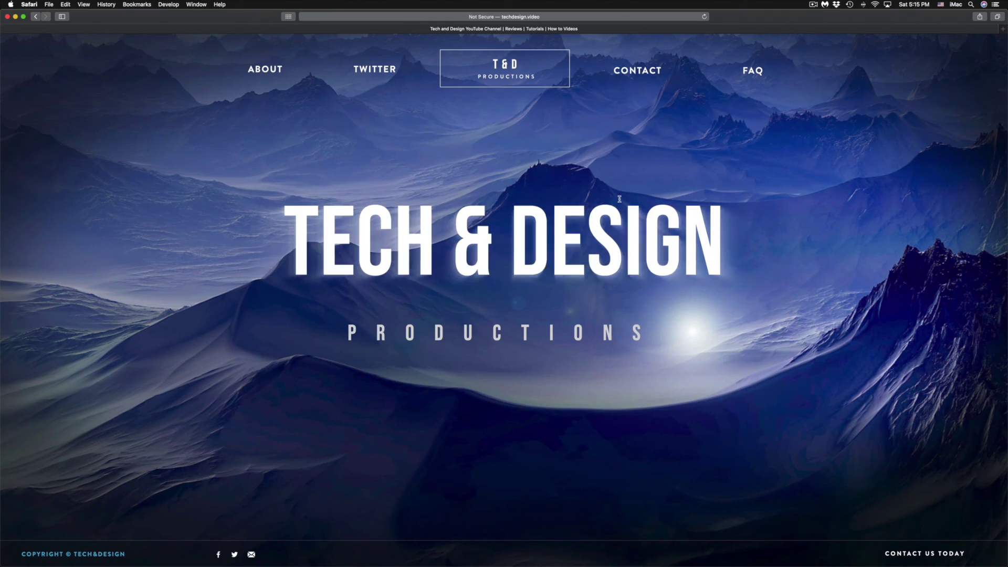